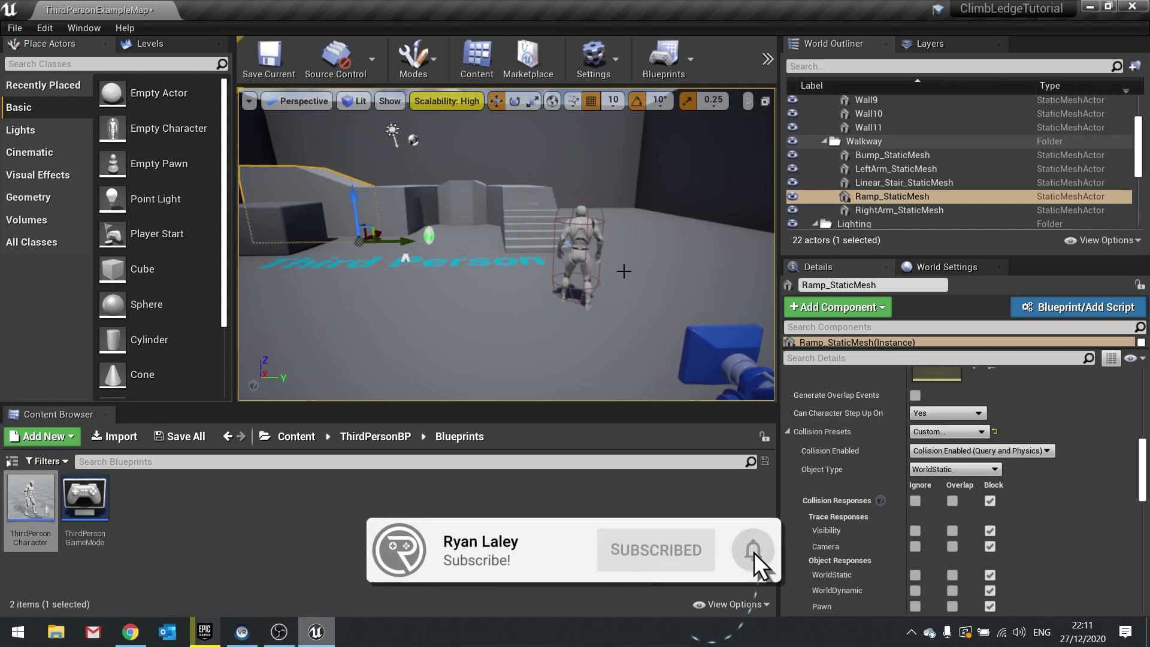
Step: Play the level and make the character climb the sides of the staircase
click(768, 58)
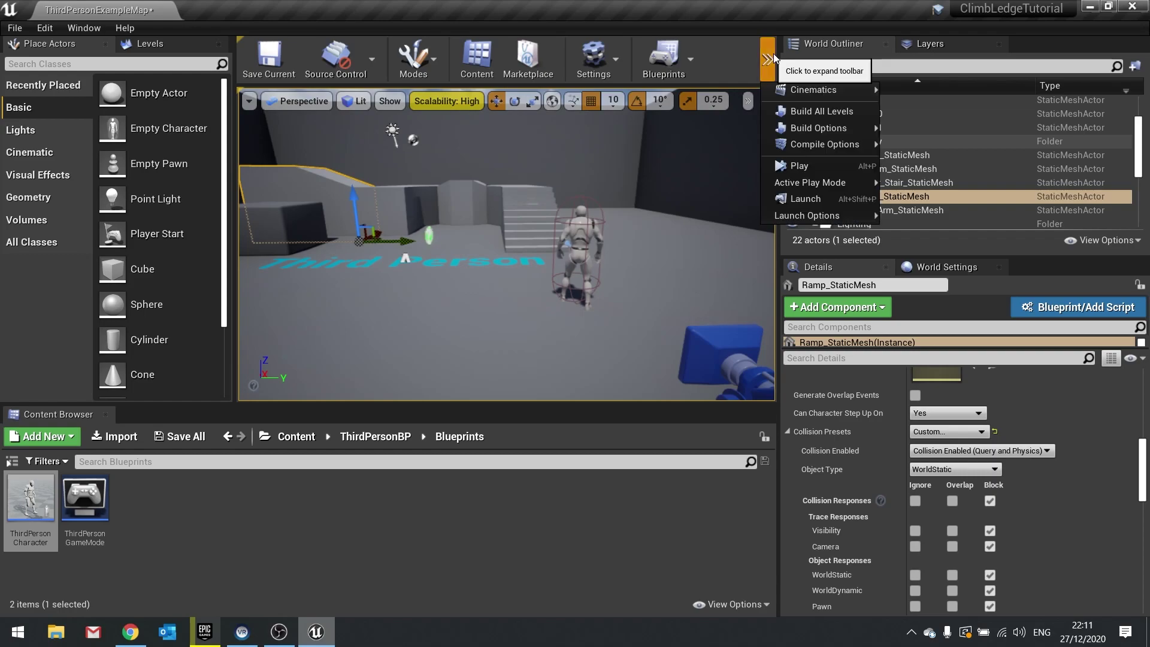
click(795, 165)
click(630, 213)
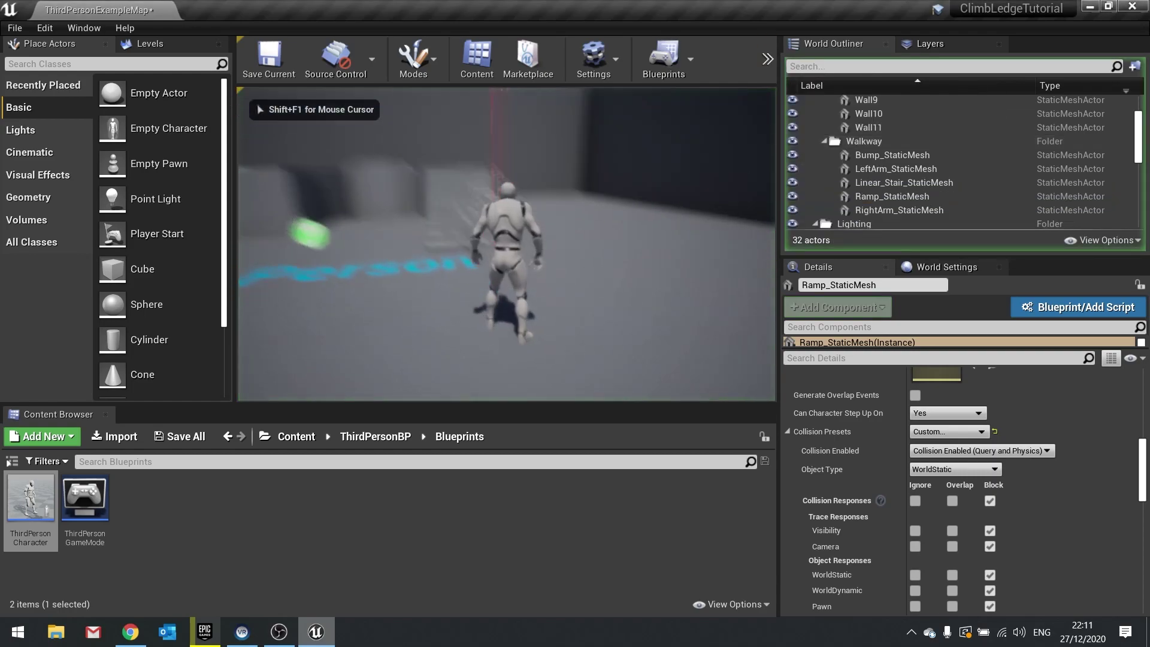
key(w)
key(w)
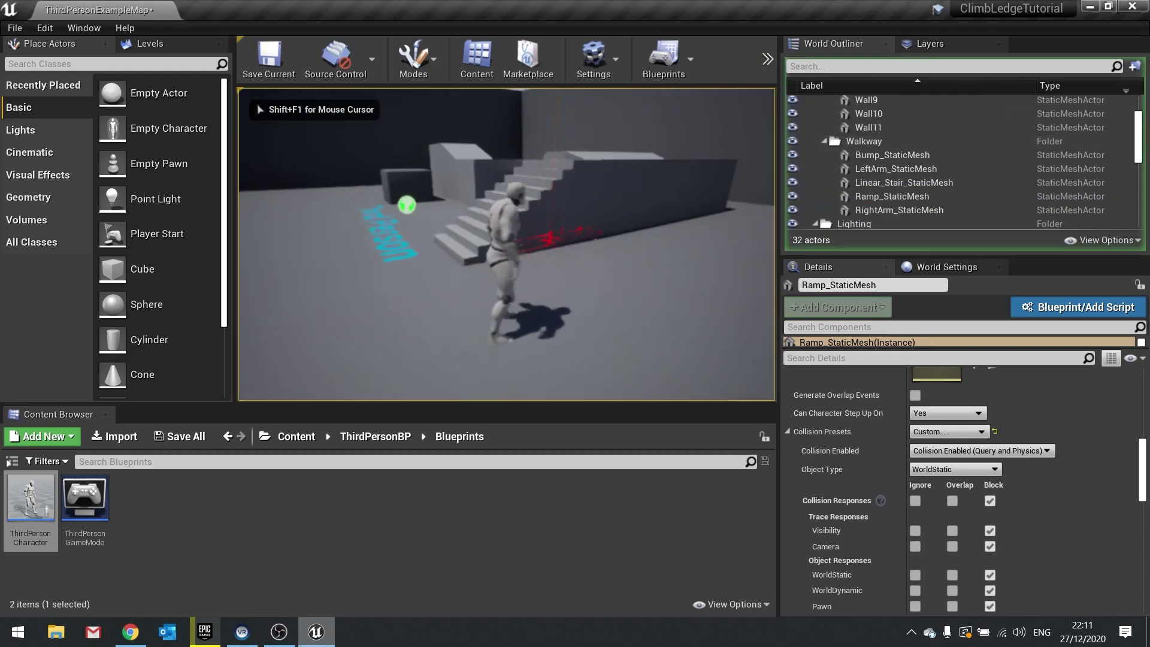
key(w)
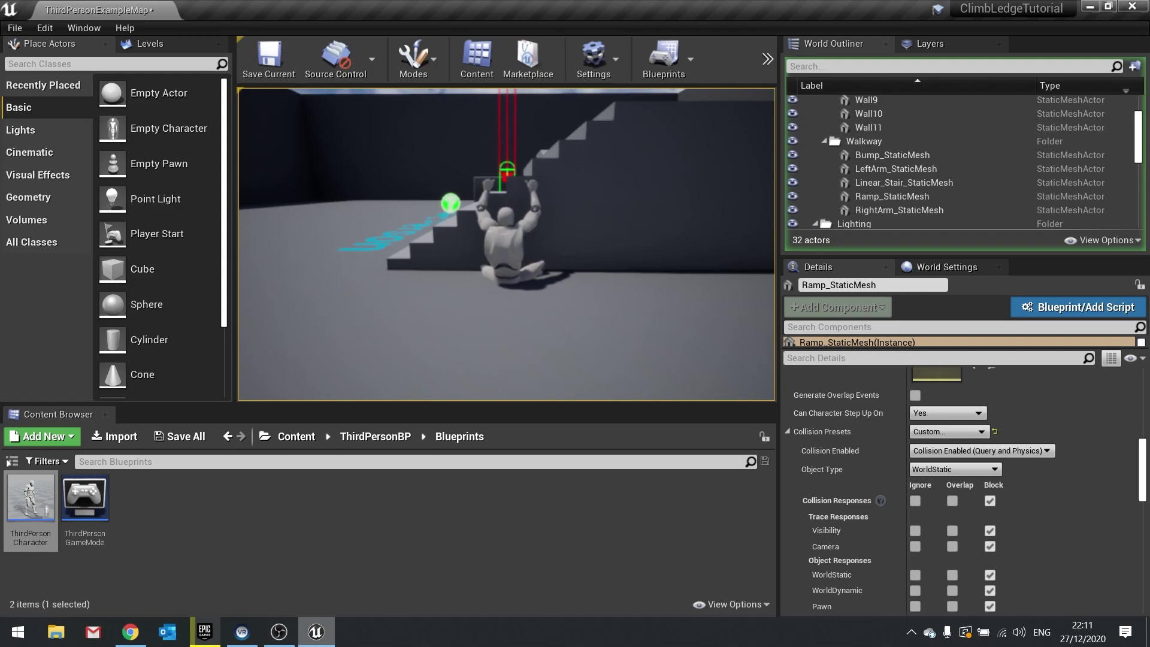
key(space)
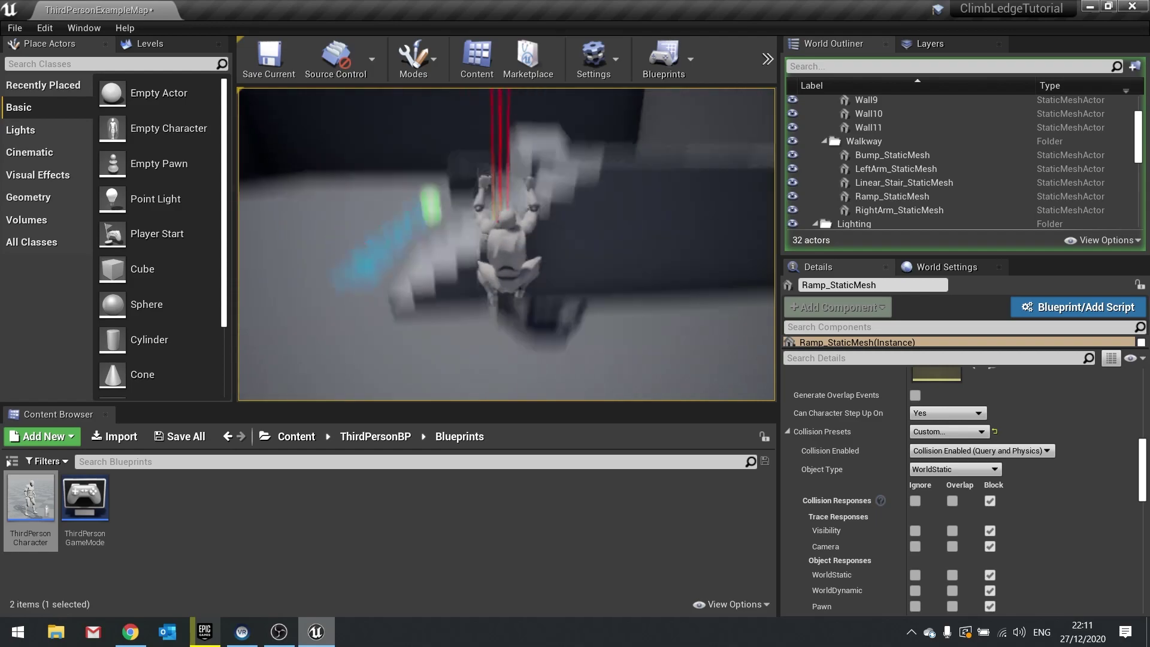
key(a)
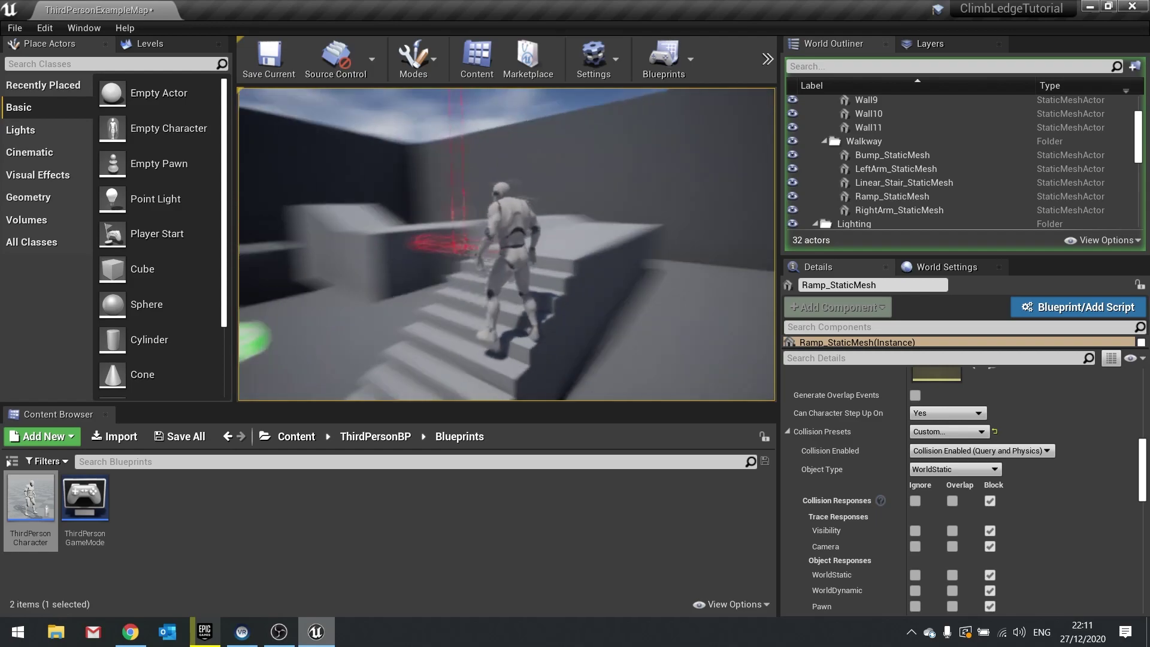
key(w)
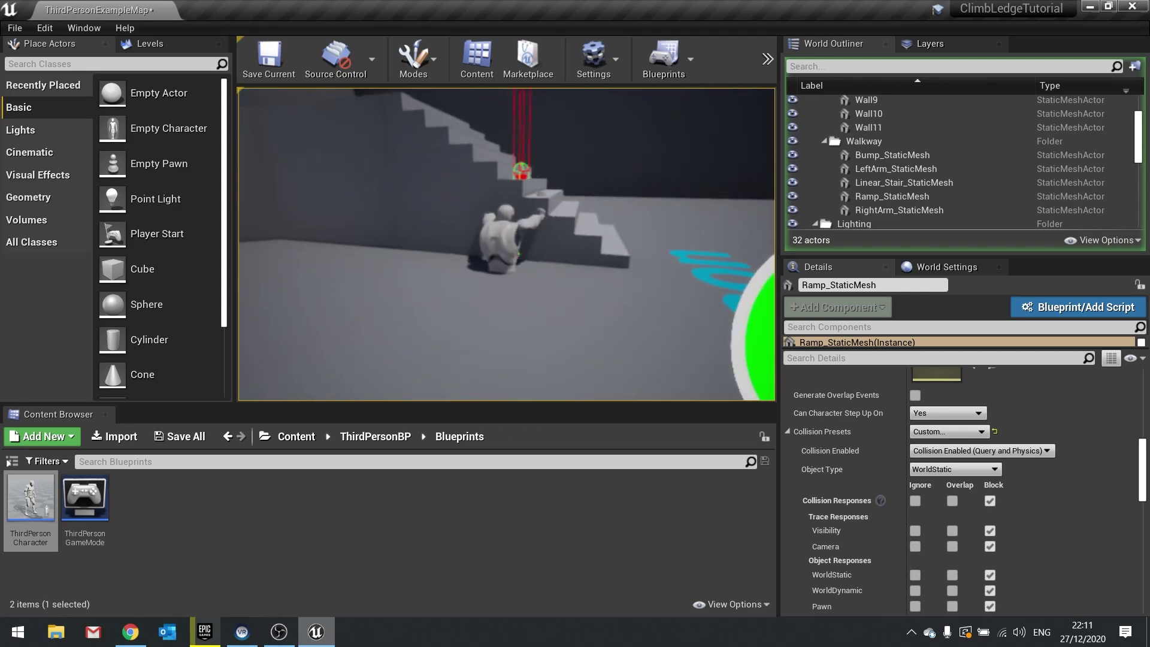
key(w)
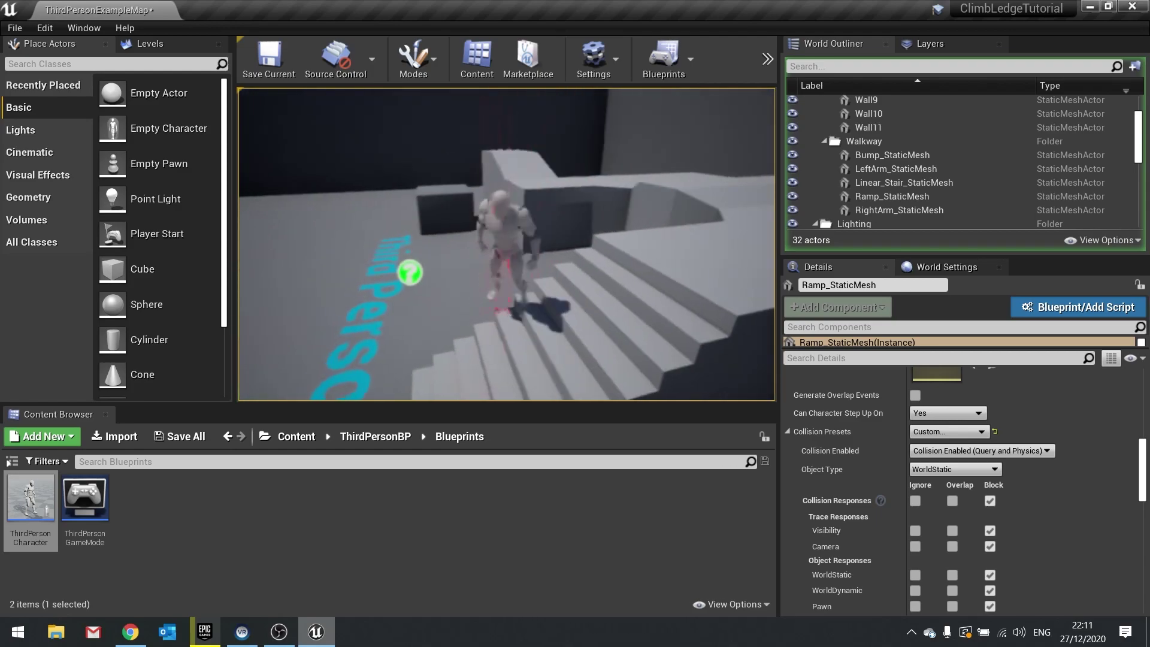
Step: Make the character climb the small block, run around the room, and stop the play session
key(w)
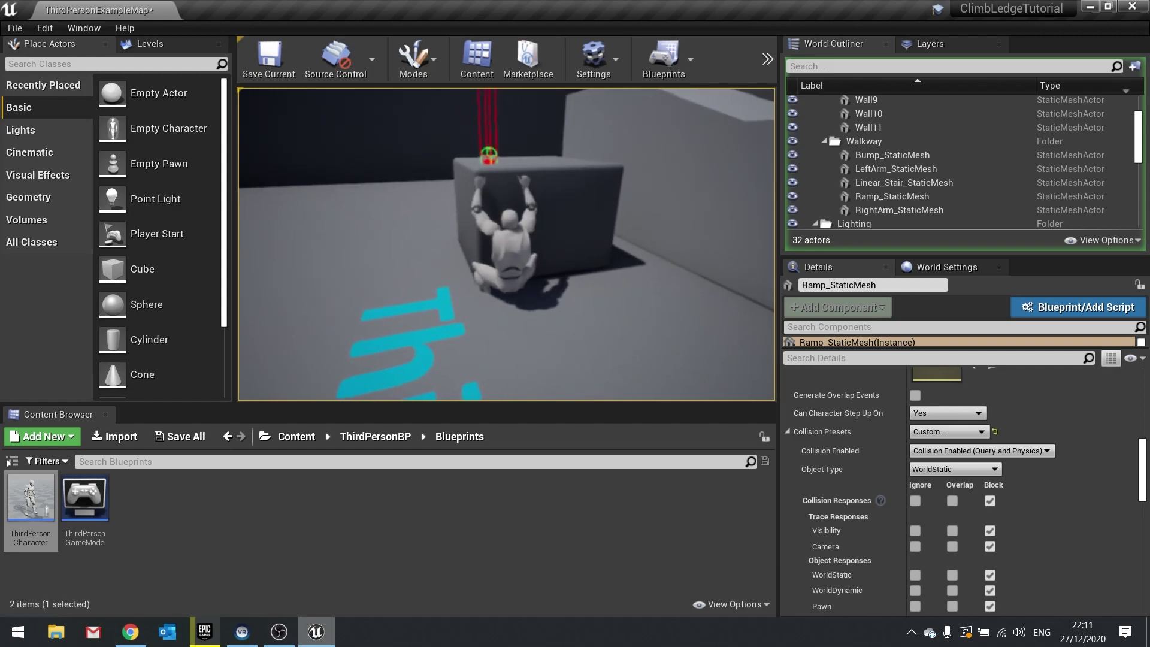
key(s)
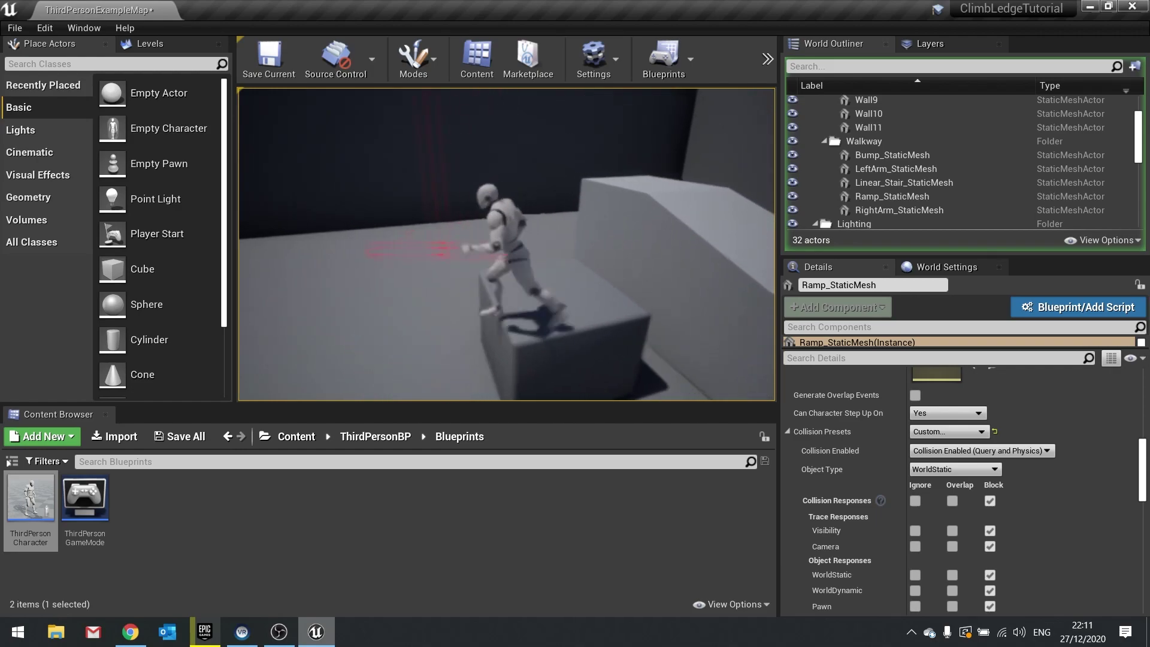
key(d)
key(w)
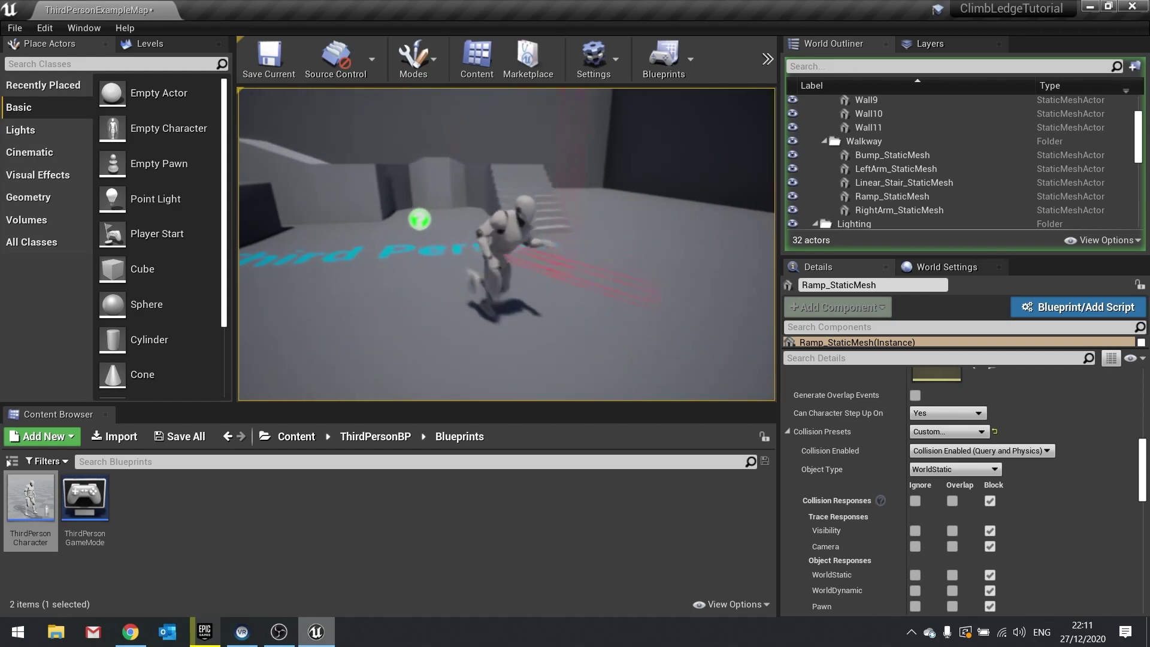
key(w)
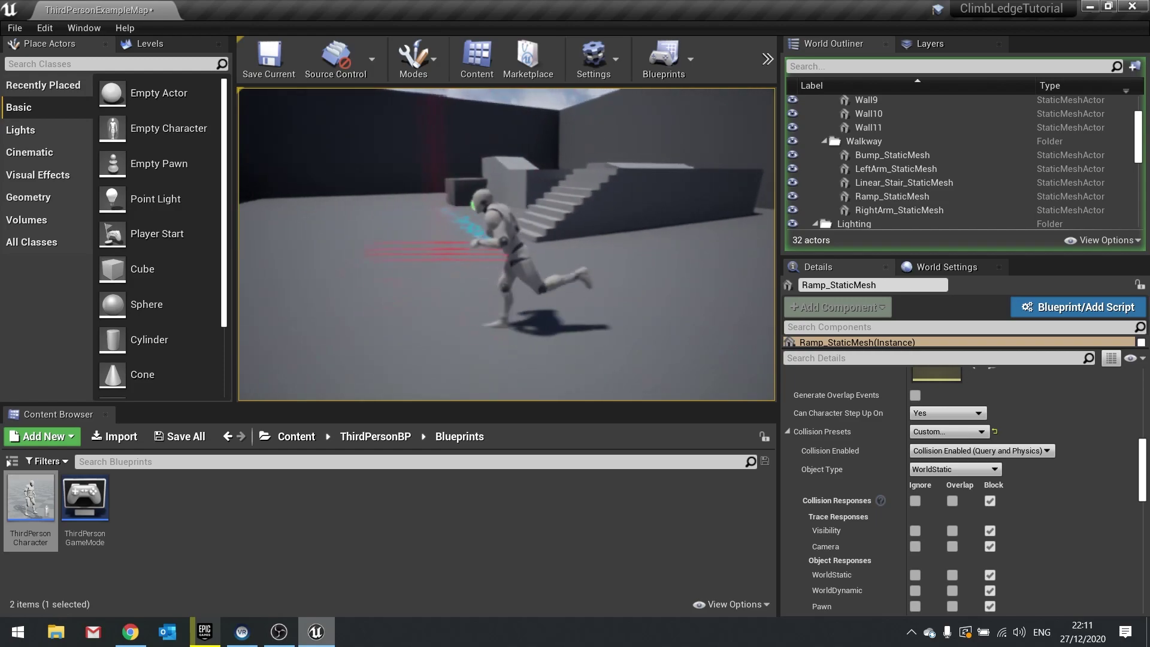
key(w)
key(Escape)
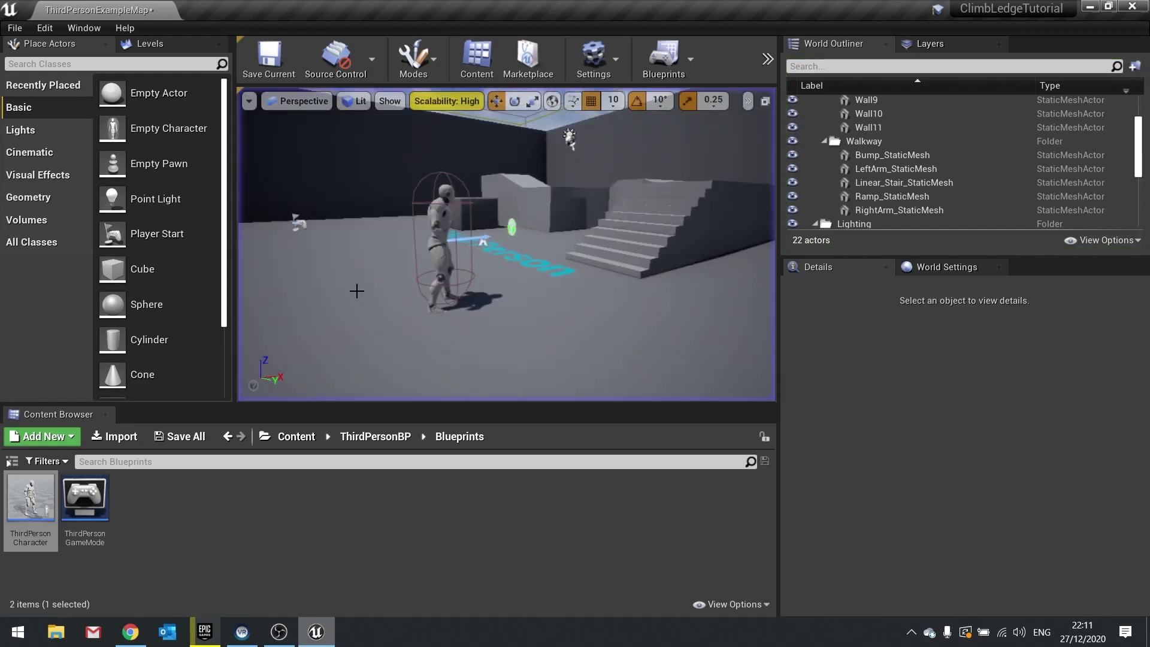
Step: Create a collision trace channel named ClimbableSurface with default response Ignore in the Project Settings
click(44, 28)
click(95, 238)
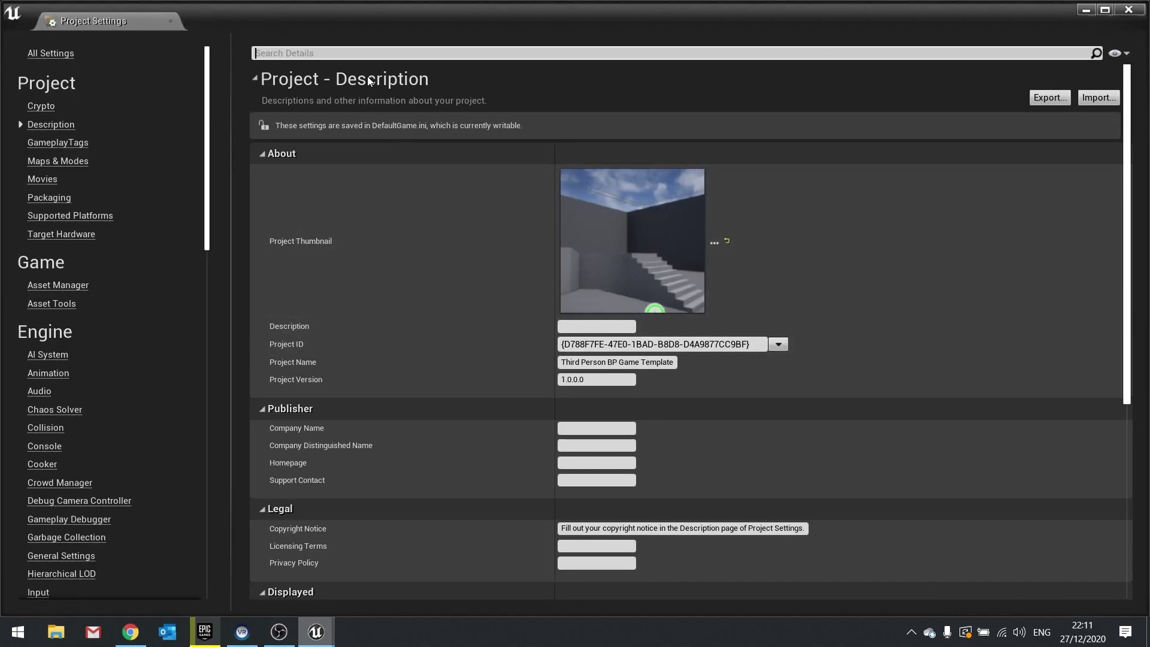
click(359, 53)
text(trace chann)
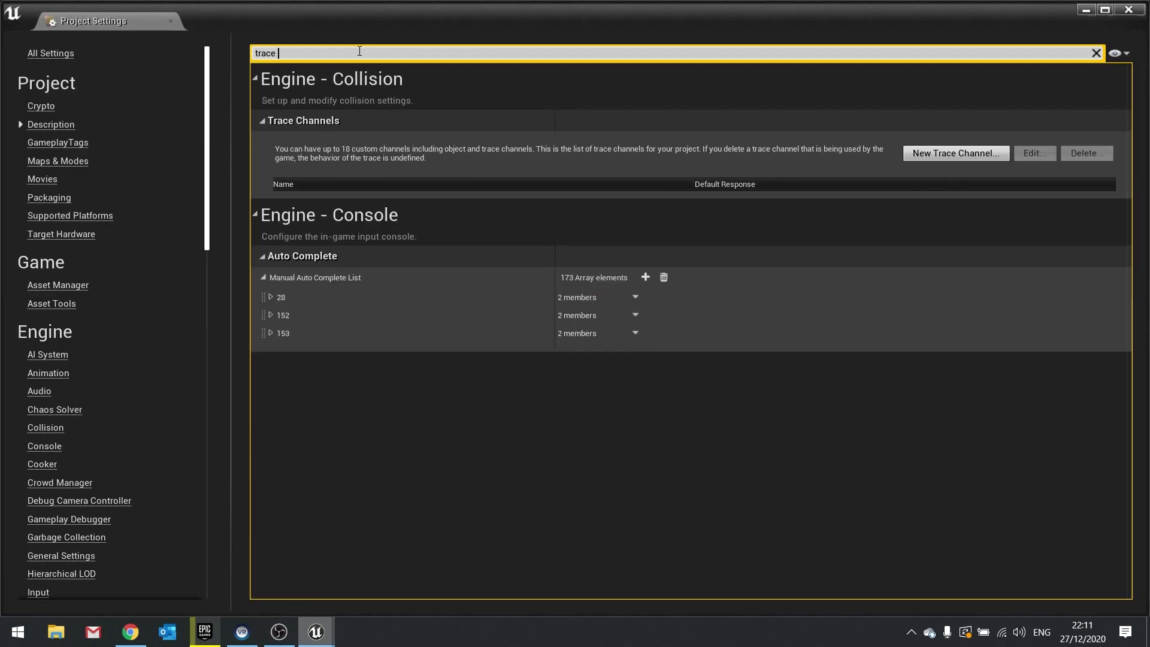
click(962, 157)
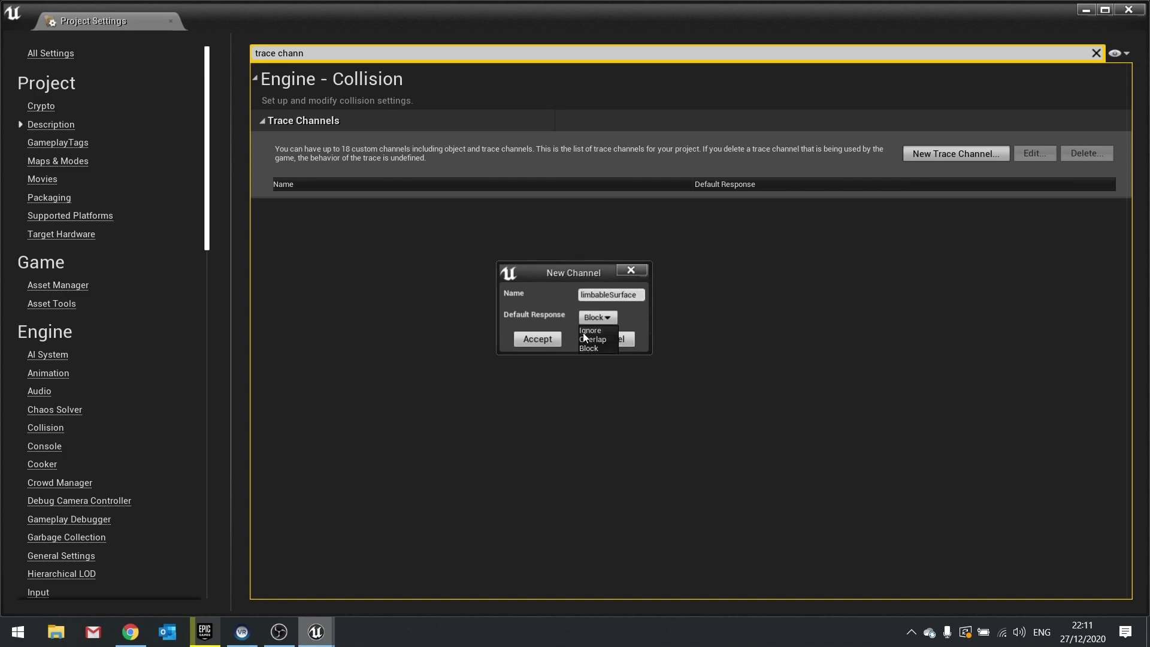
click(525, 336)
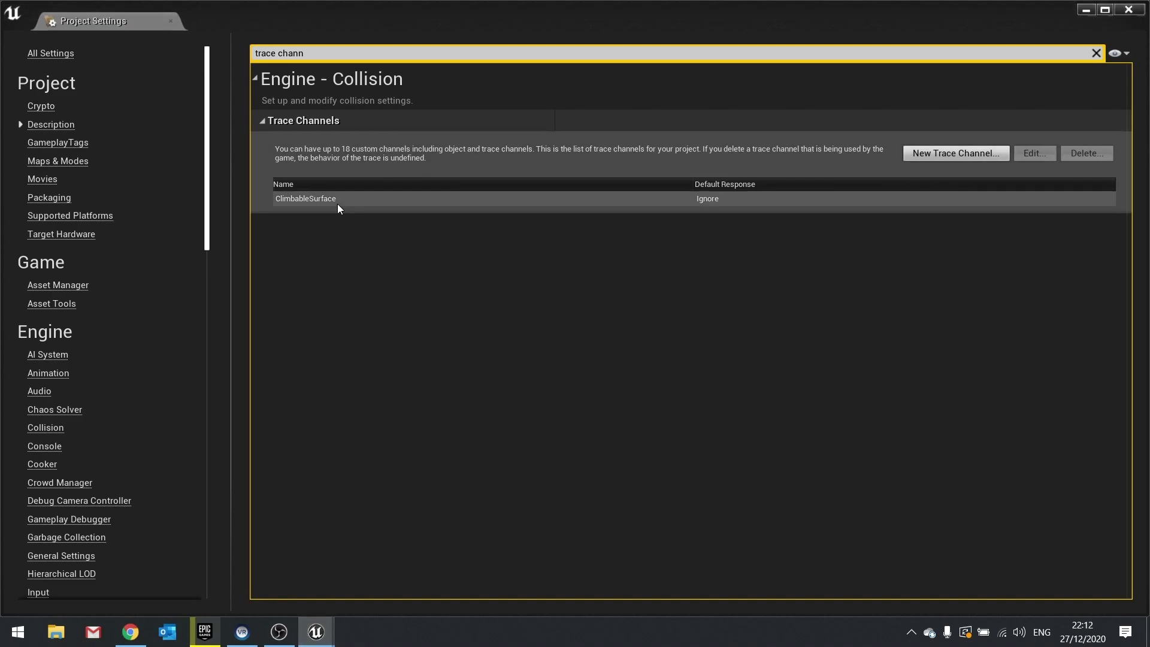
click(1129, 10)
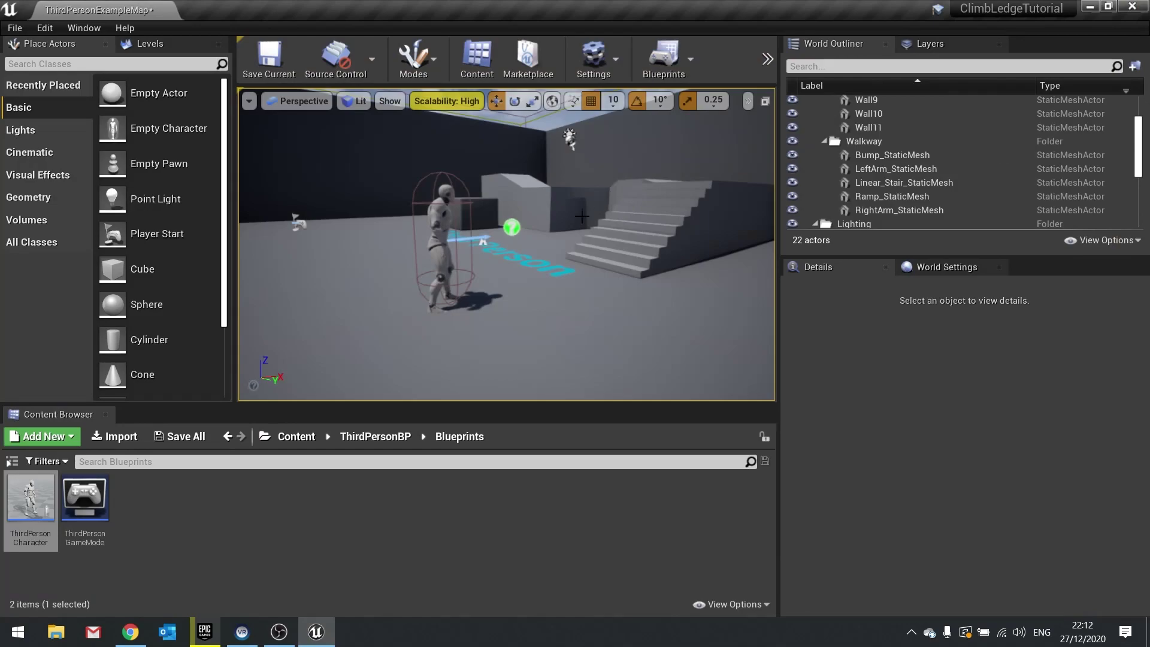
Step: Select the walkway's LeftArm_StaticMesh and inspect its ClimbableSurface trace response
key(w)
right_drag(583, 217, 447, 220)
key(w)
click(448, 224)
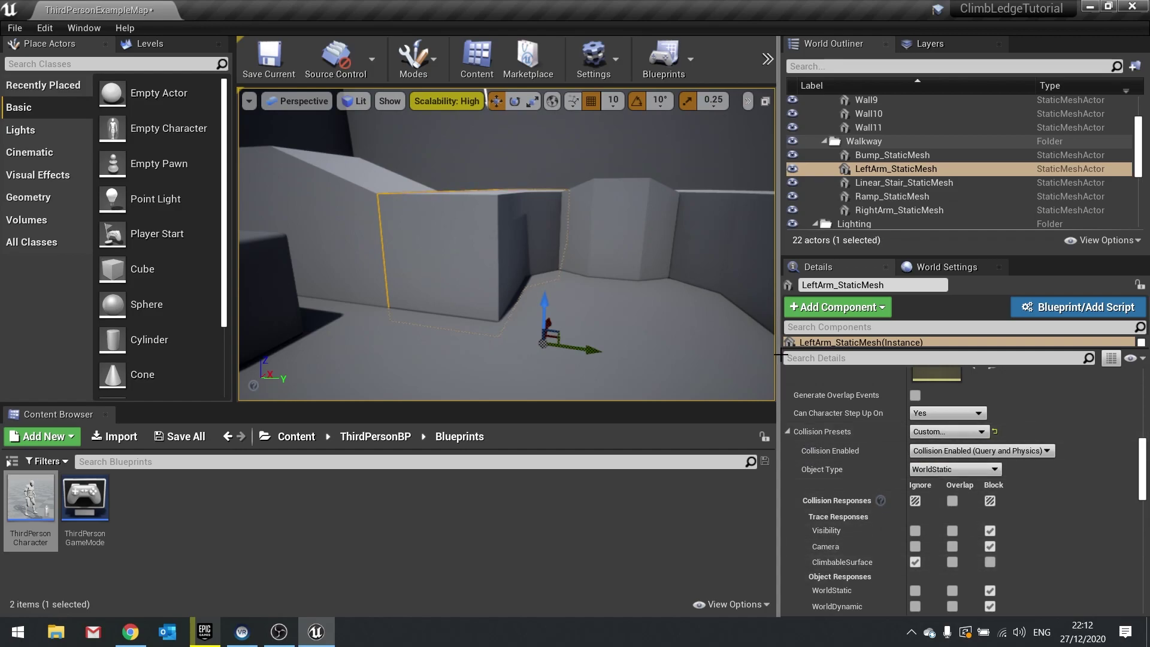
Step: Set the collision preset of Bump_StaticMesh to Custom and its ClimbableSurface response to Block
click(624, 231)
right_drag(625, 231, 665, 220)
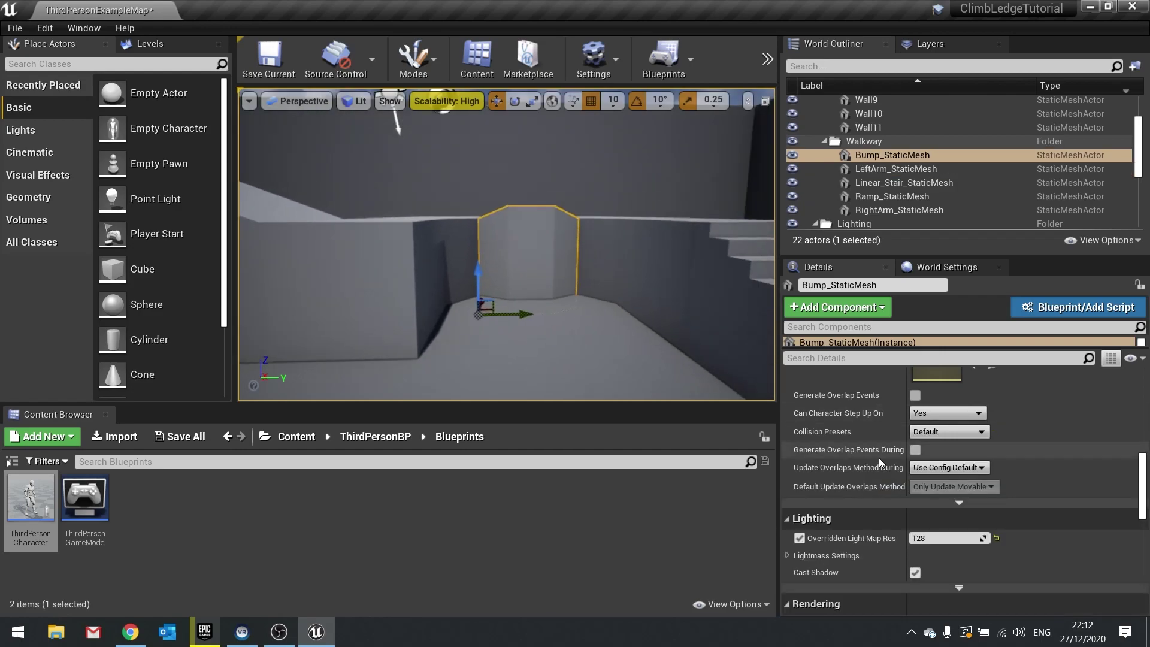
click(947, 435)
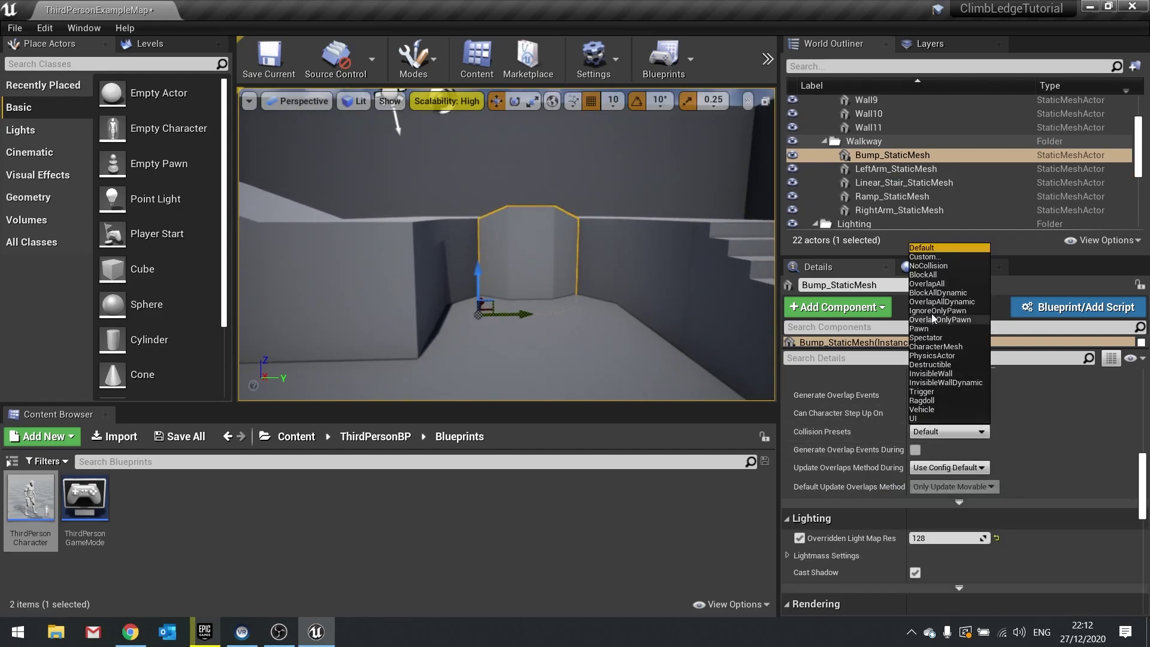
click(933, 254)
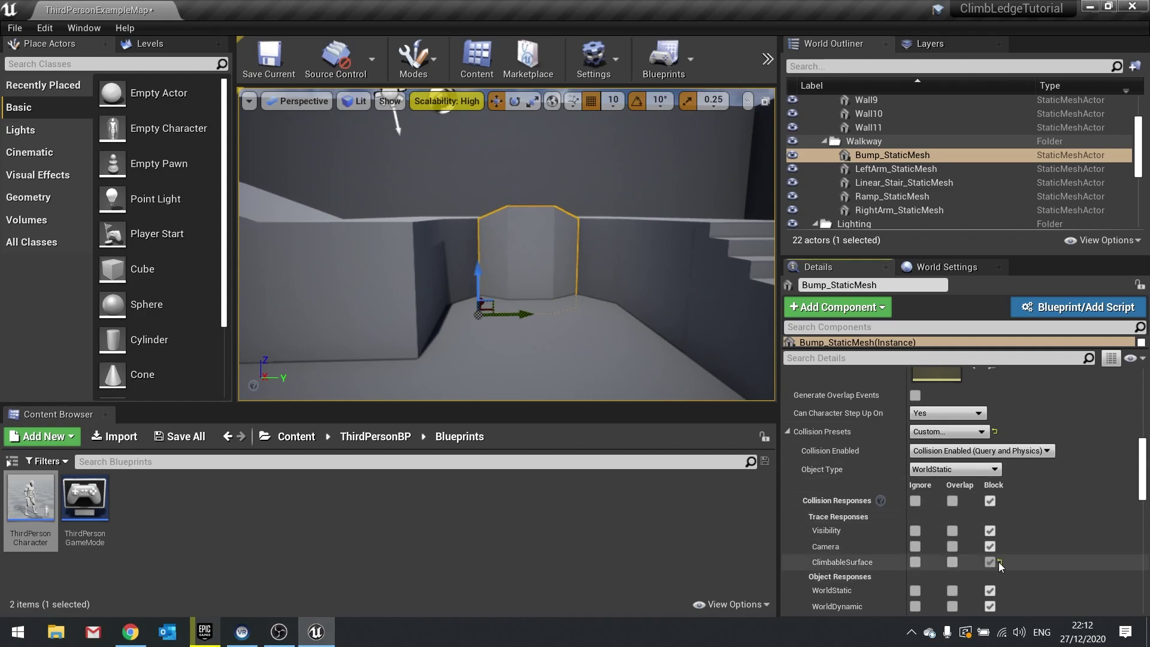
Step: Set the ClimbableSurface response to Block on LeftArm_StaticMesh and Ramp_StaticMesh
click(425, 283)
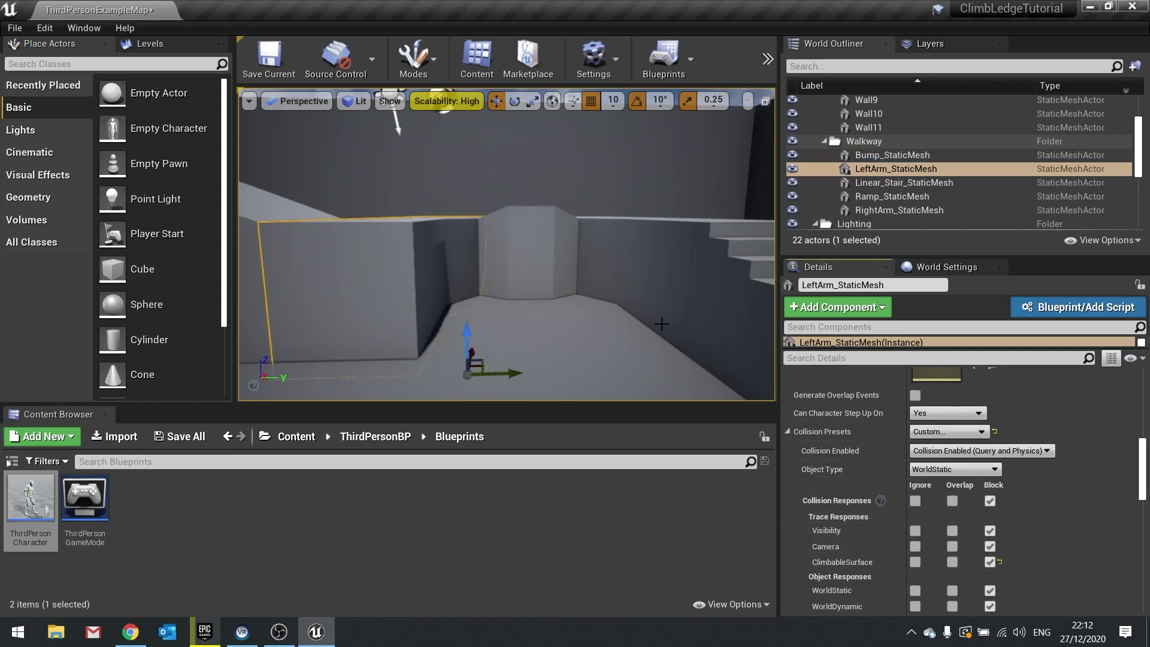
key(f)
click(426, 243)
key(f)
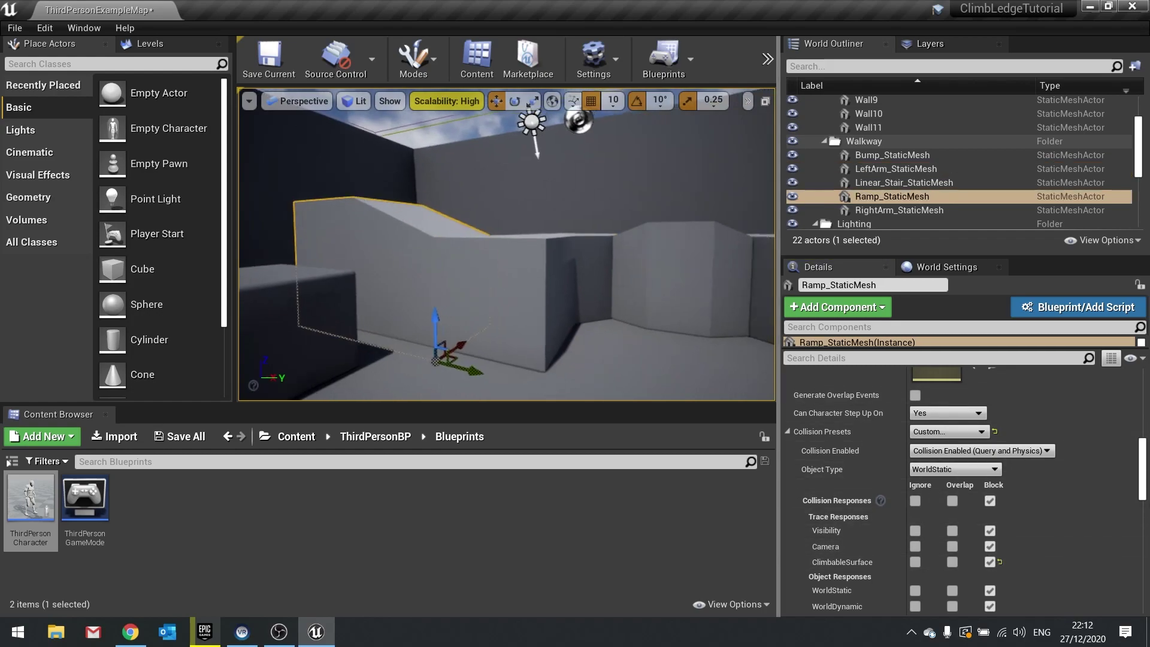
Step: Give RightArm_StaticMesh a Custom collision preset that blocks ClimbableSurface, and save the map
click(526, 263)
click(948, 432)
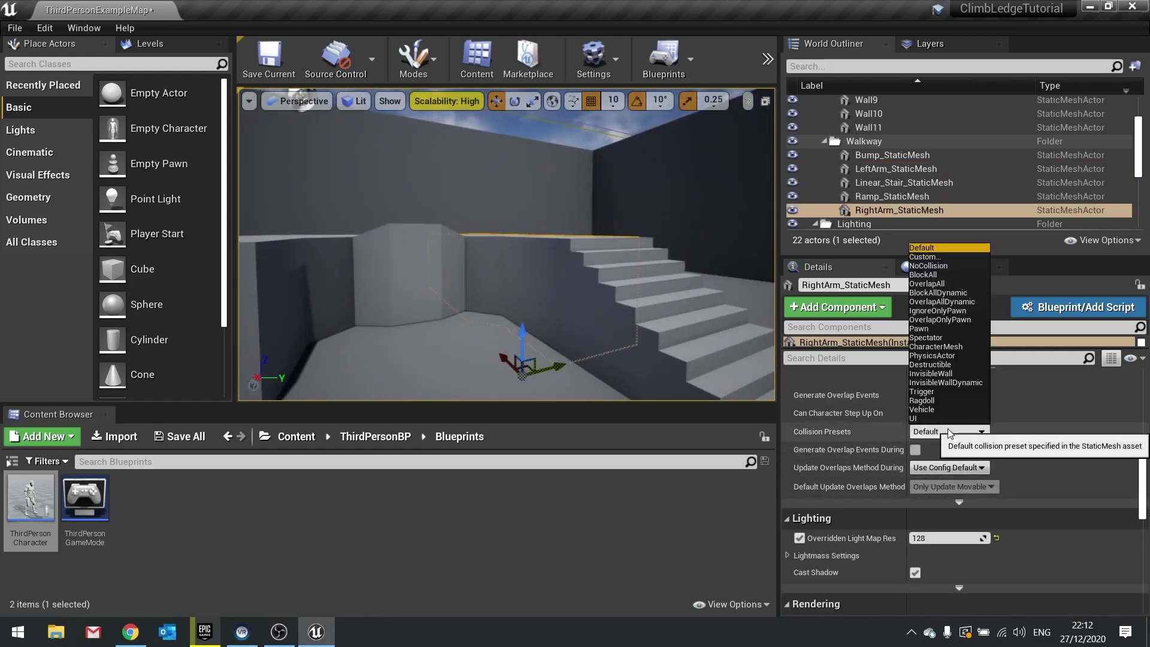
click(923, 257)
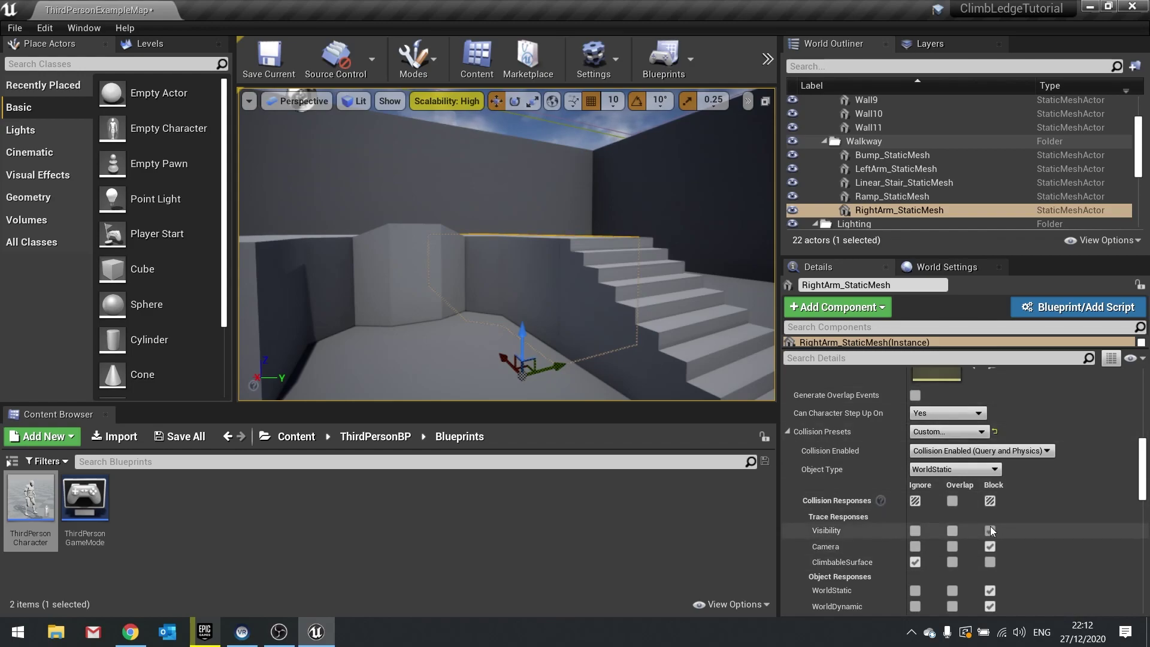
click(268, 66)
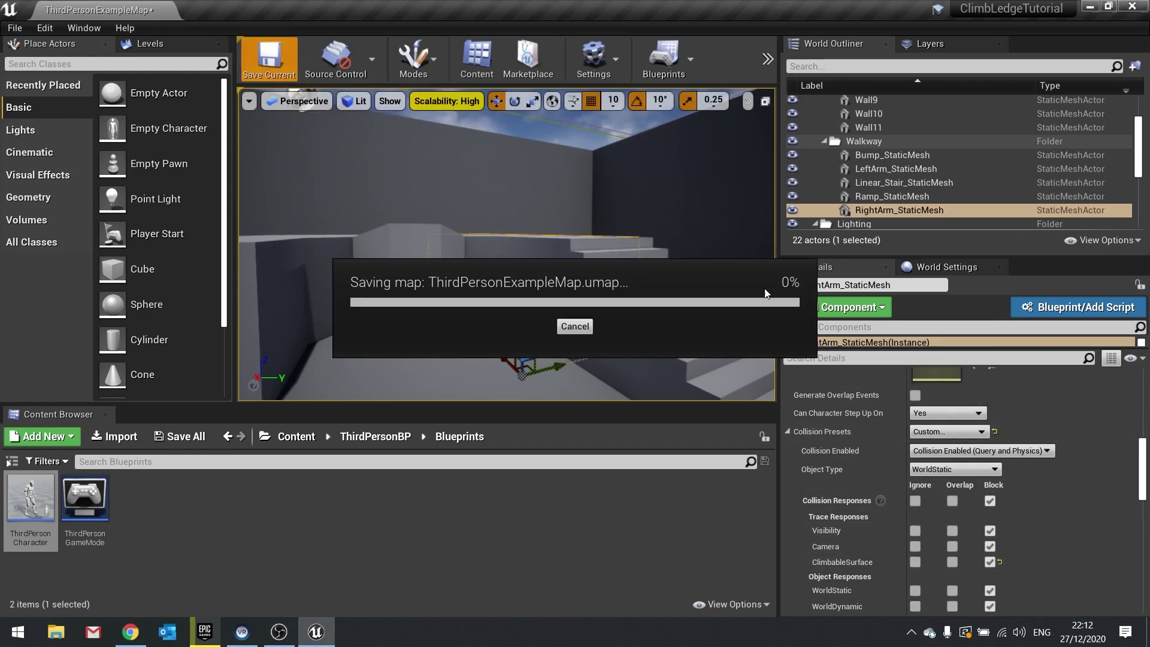
Step: Open the ThirdPersonCharacter blueprint and set the Forward Trace function's sphere trace channel to ClimbableSurface
right_drag(681, 279, 457, 203)
key(s)
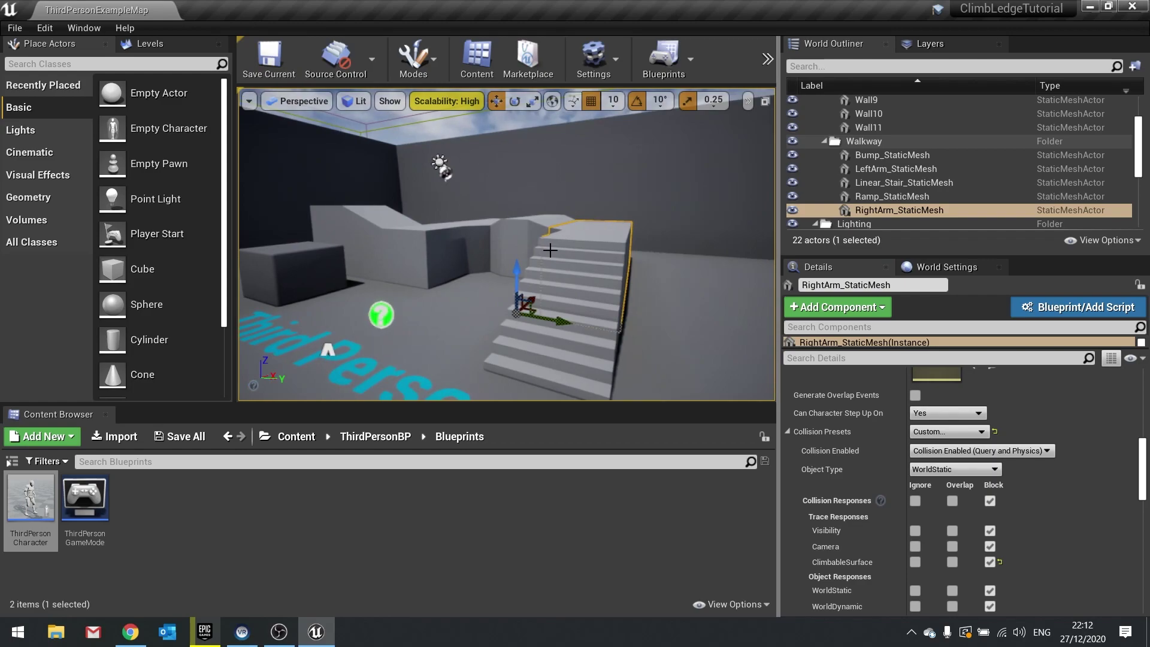
double_click(31, 497)
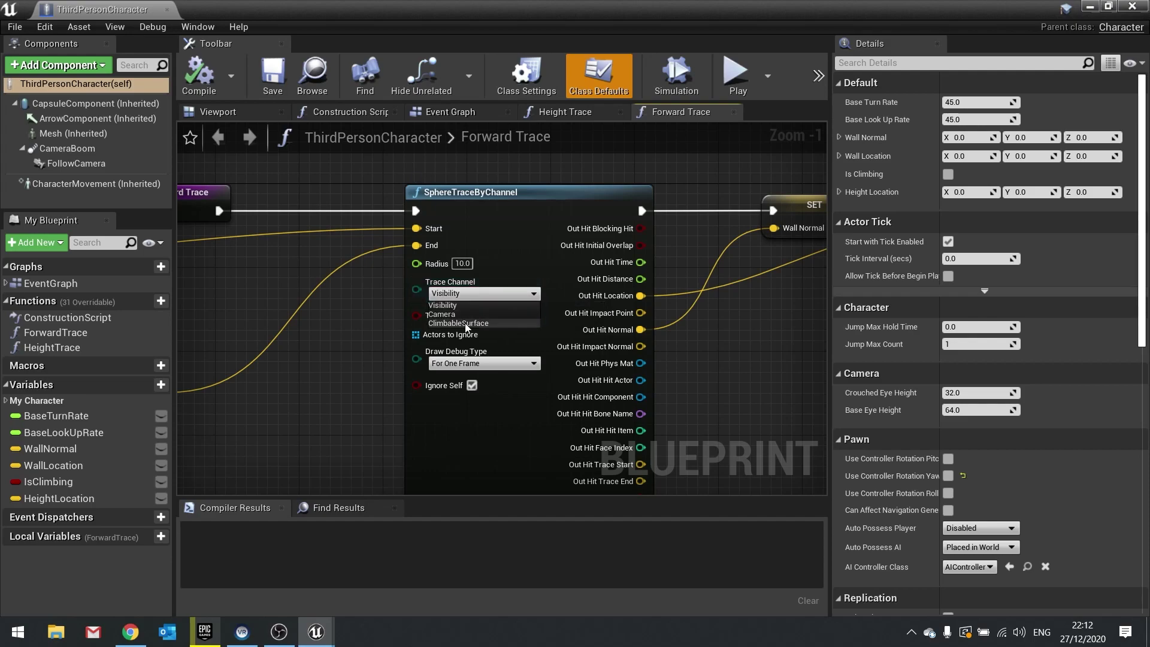
Step: Set the sphere trace channel in the Height Trace function to ClimbableSurface and compile the blueprint
click(557, 112)
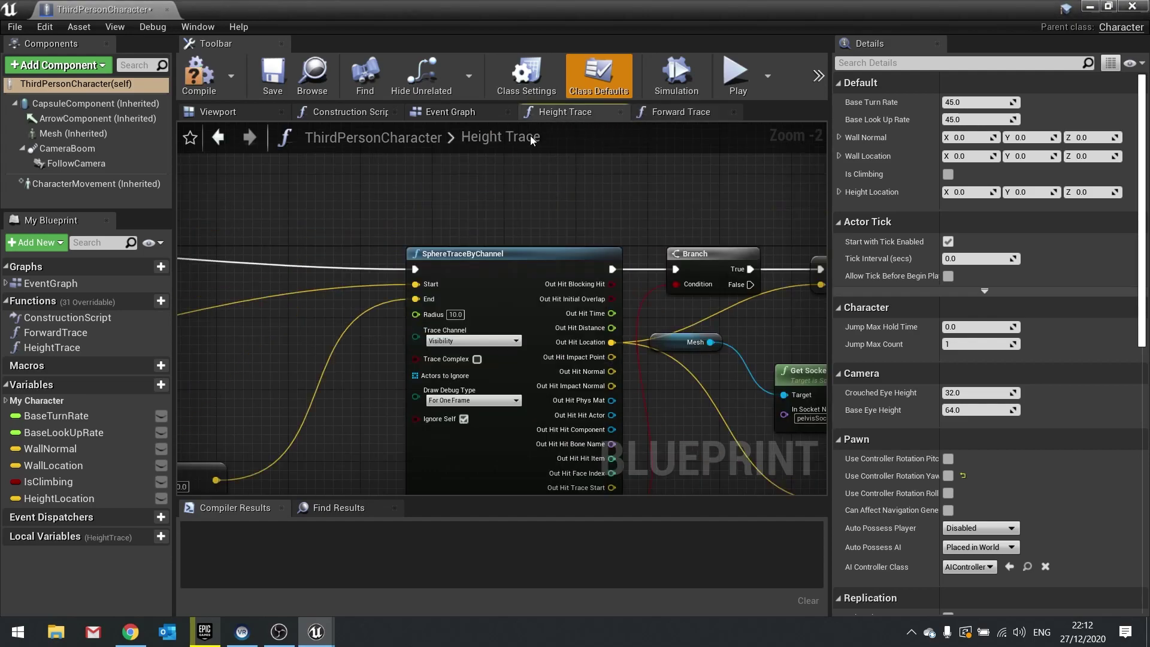
click(462, 341)
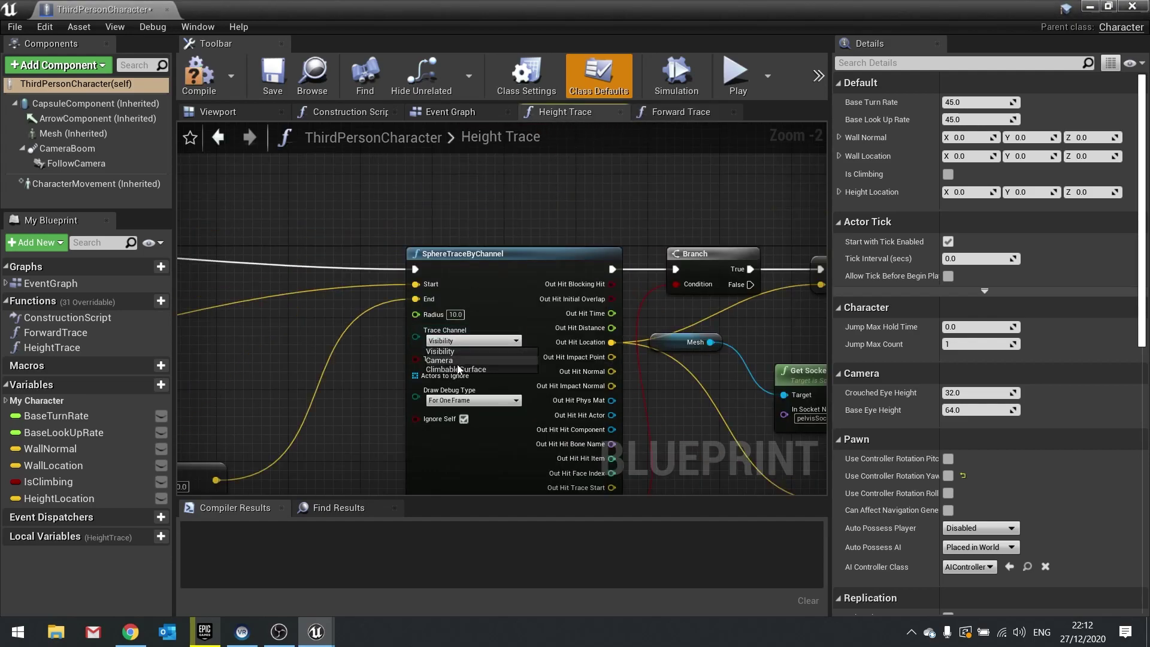
click(206, 81)
Step: Review the node networks of the Height Trace and Forward Trace functions and the Event Graph
scroll(447, 339, down, 6)
click(680, 112)
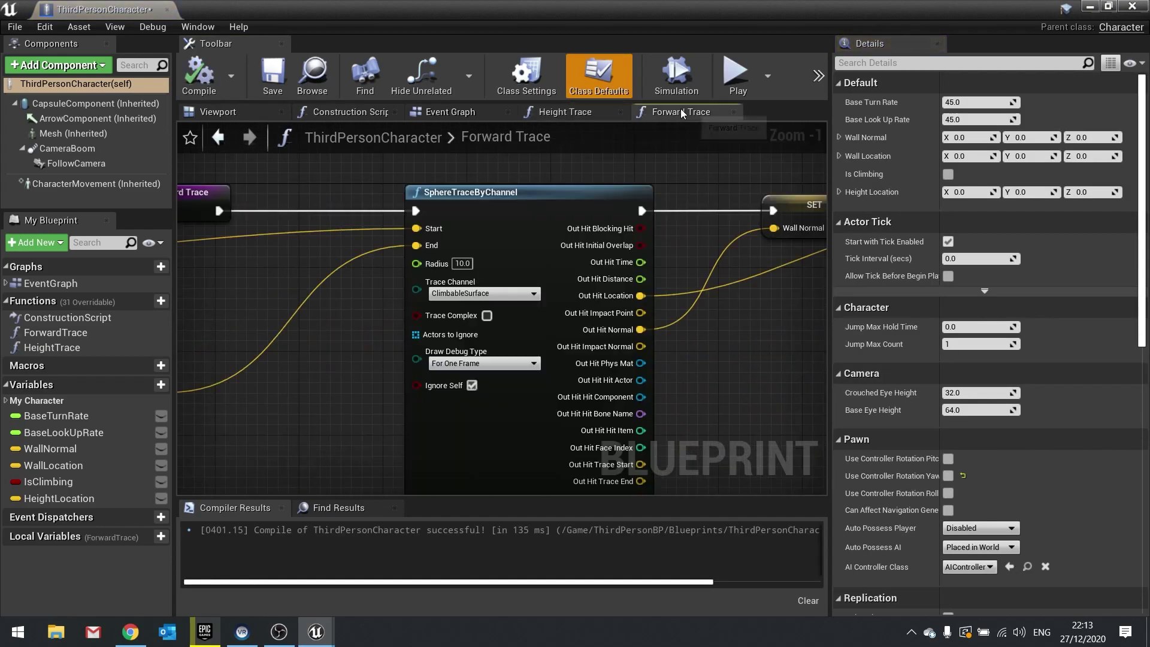
scroll(477, 292, down, 9)
scroll(599, 336, up, 4)
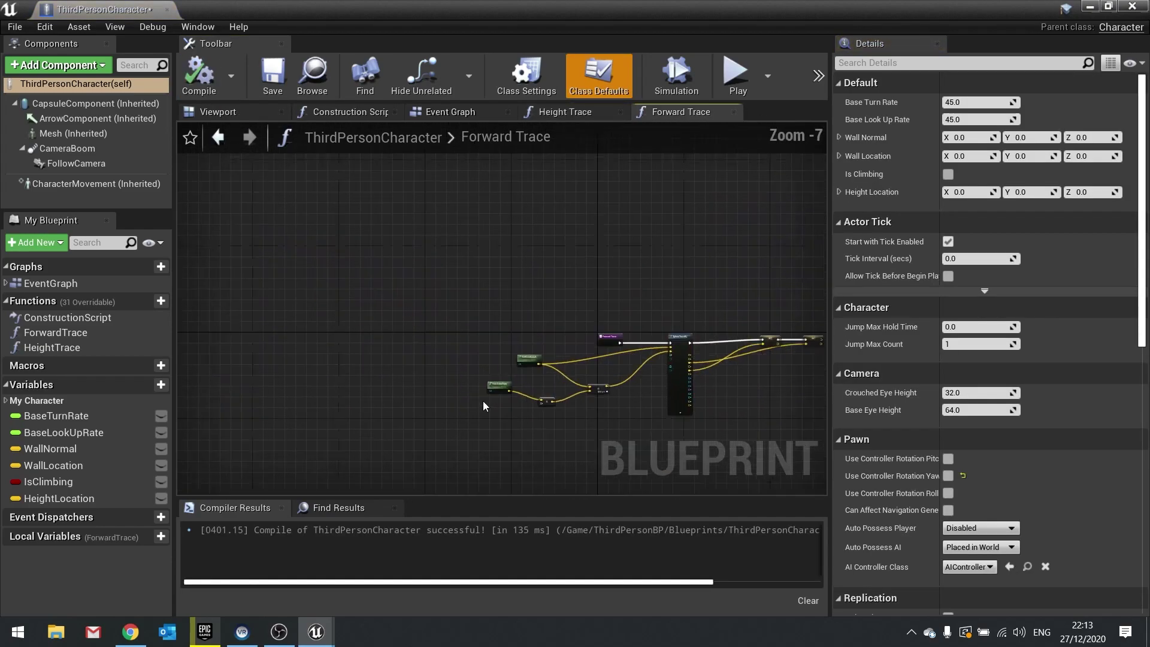
click(453, 112)
scroll(491, 330, down, 6)
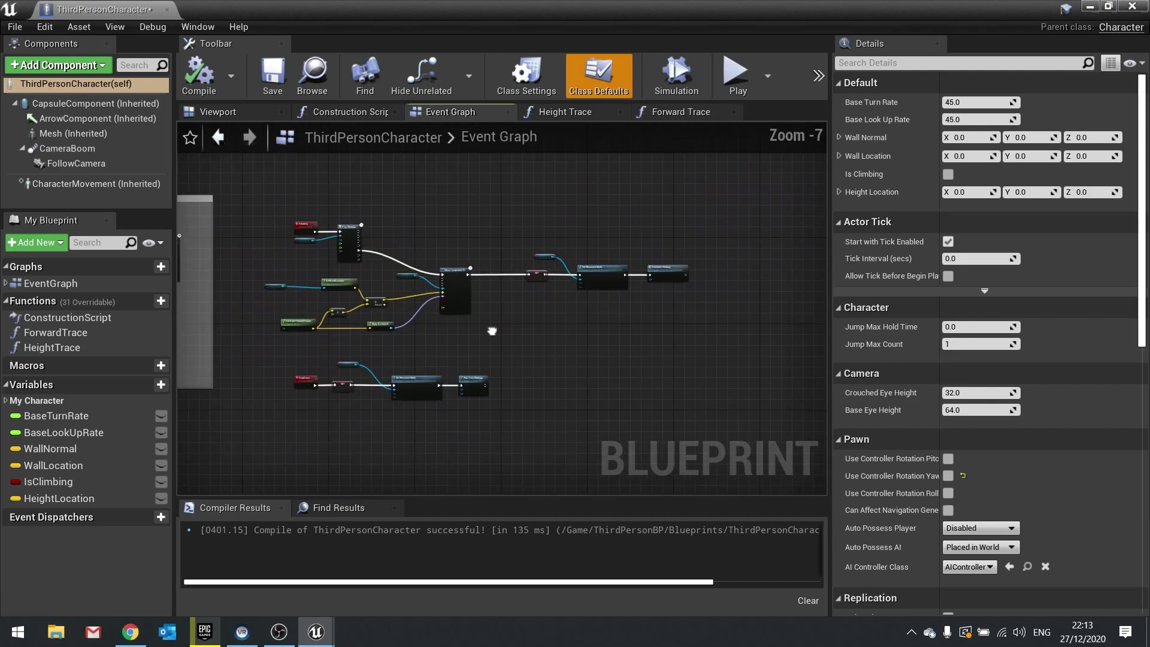
right_drag(491, 331, 572, 373)
Step: Return to the level editor from the character blueprint and start playing the level in the viewport
click(1130, 5)
click(768, 59)
click(790, 170)
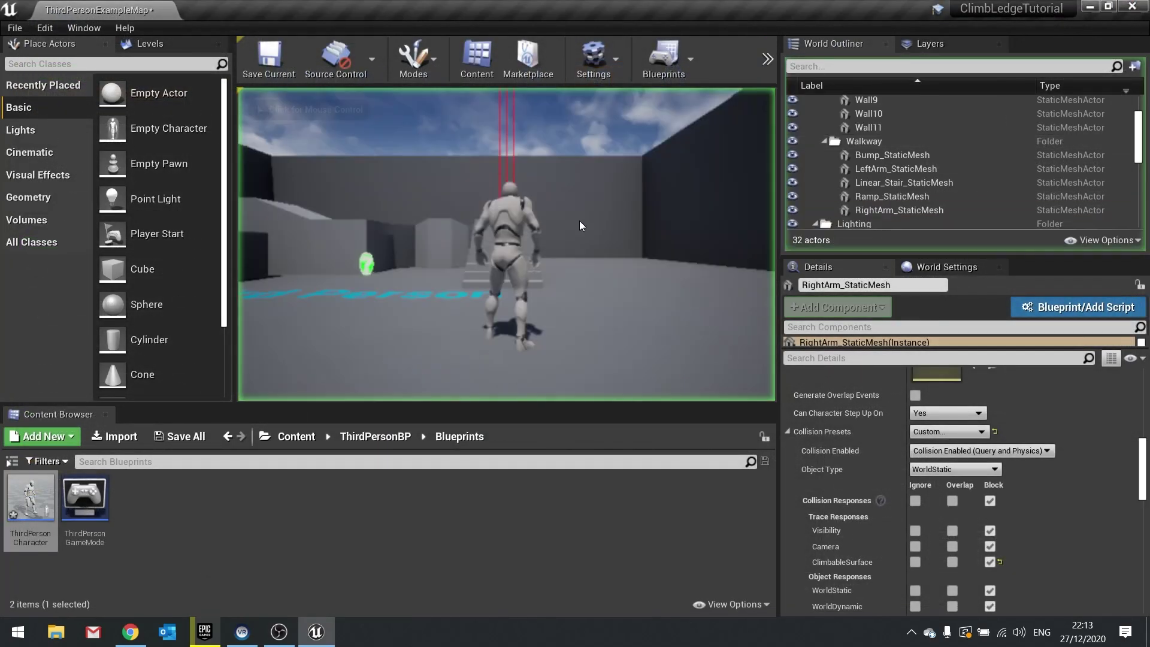
click(580, 226)
Step: Run the character past the stairs and the free-standing cube to the walkway wall, grab its ledge and climb up
key(w)
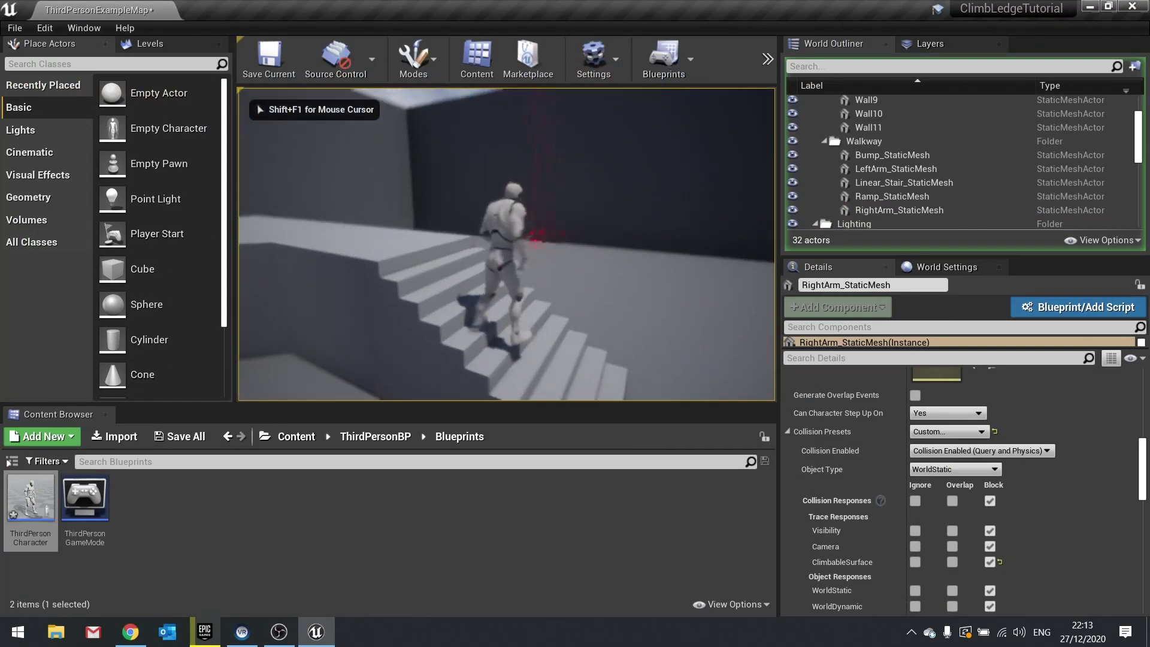
key(w)
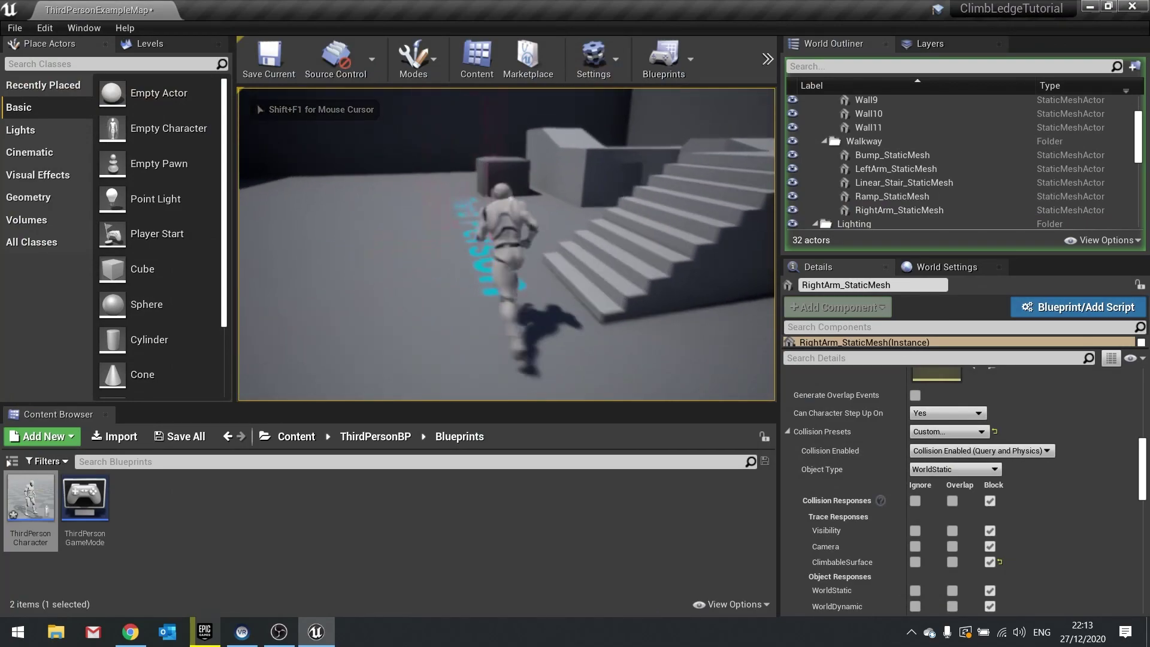
key(w)
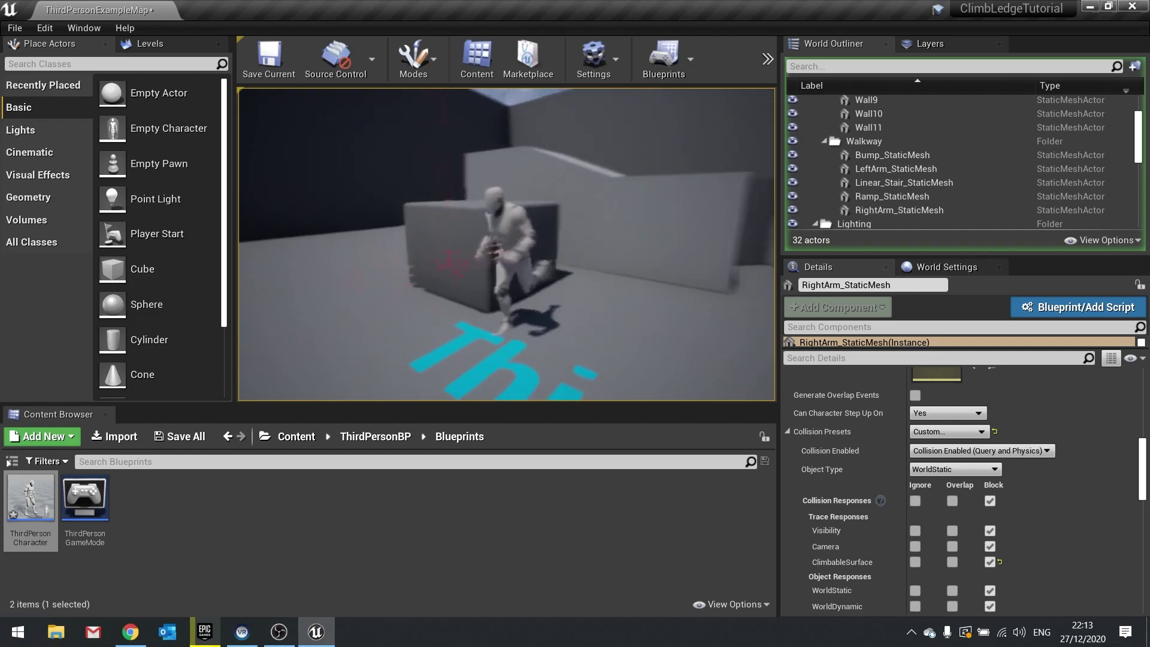
key(w)
key(space)
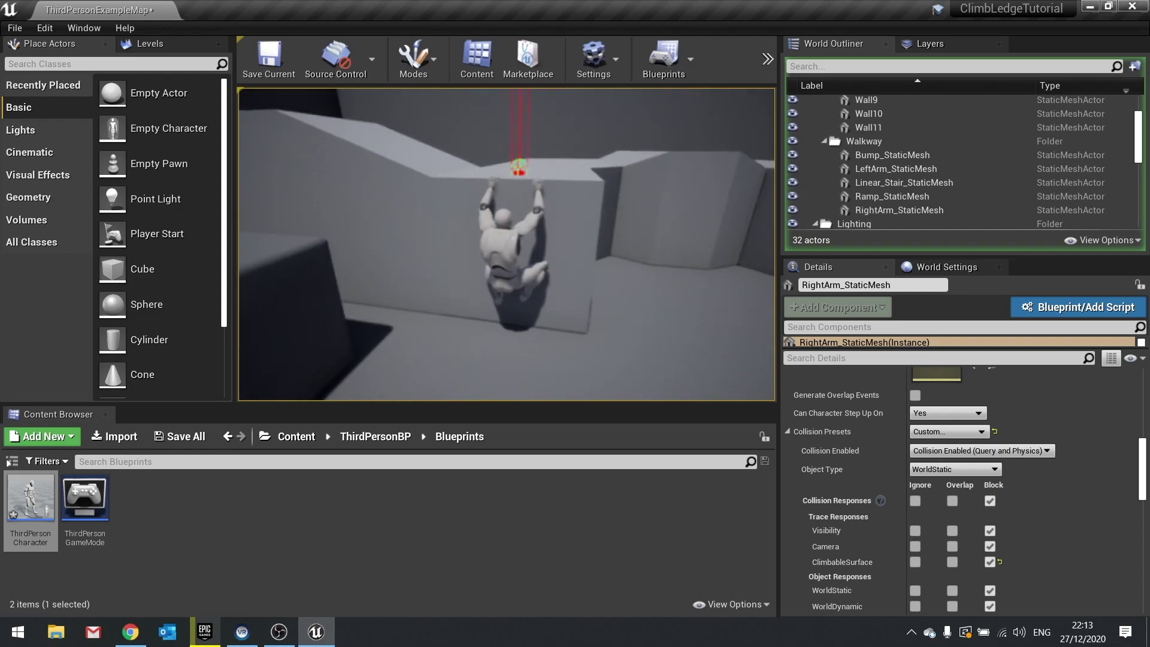
key(w)
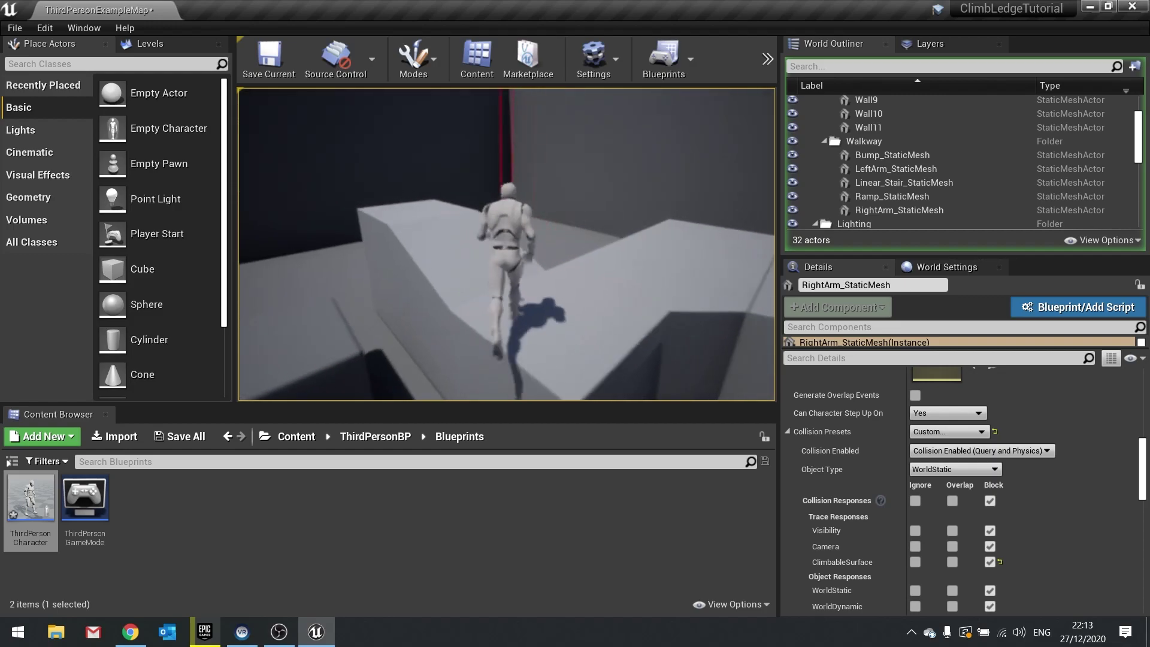
Step: Run the character along the top of the walkway and jump at the raised block ahead
key(w)
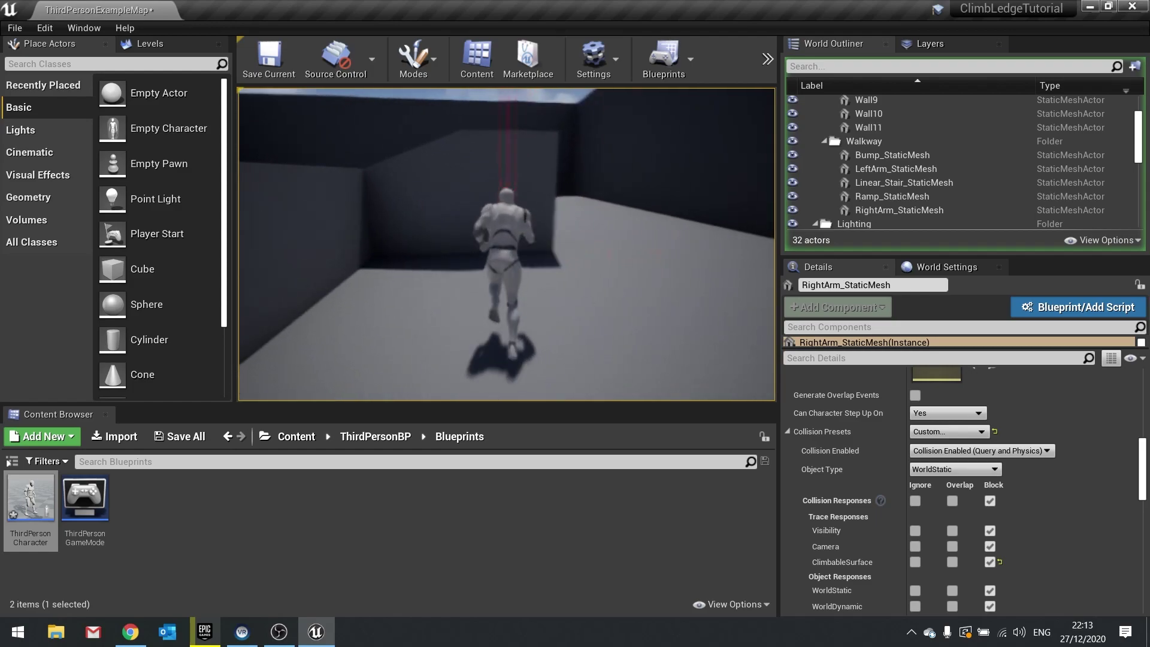
key(w)
key(space)
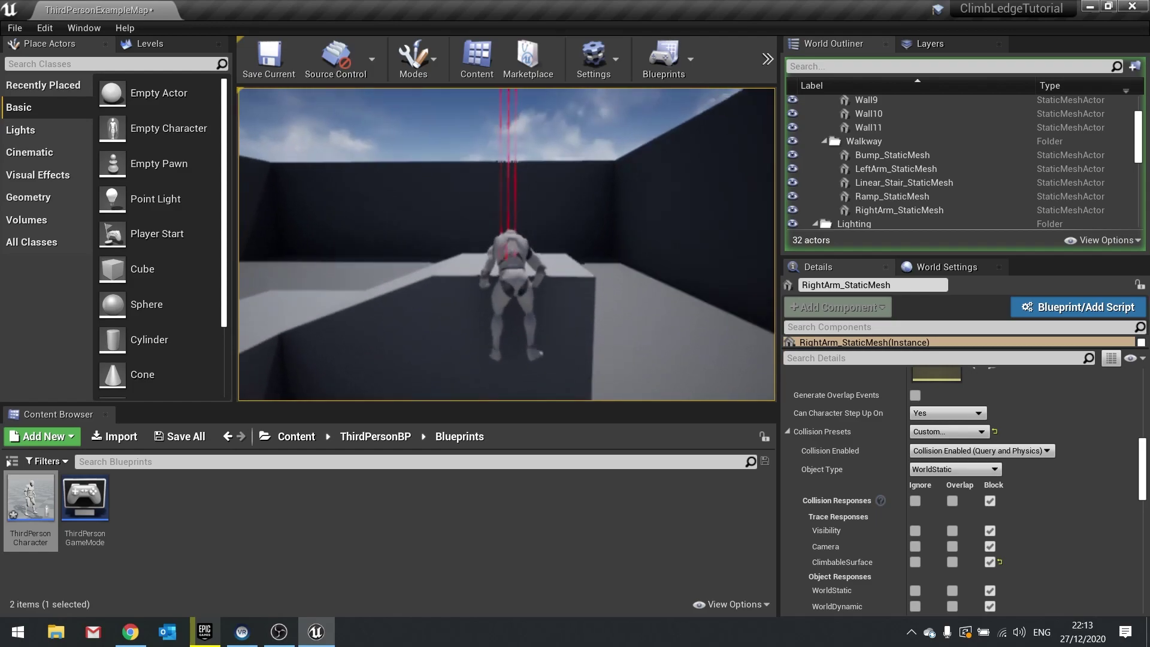
key(w)
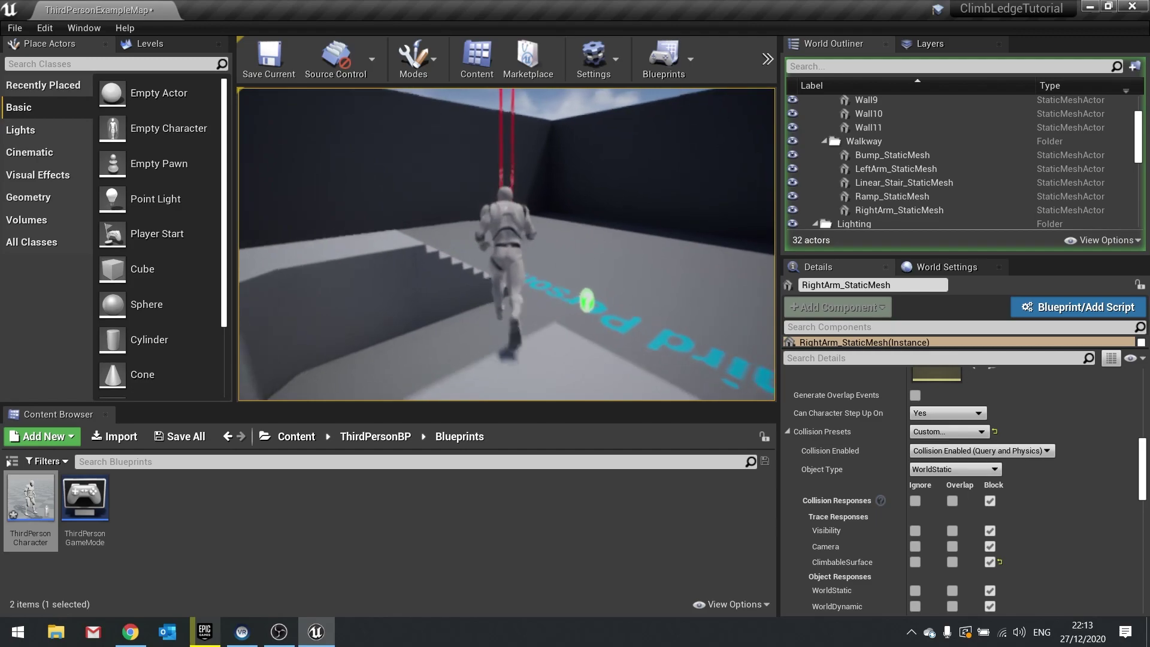
Step: Run the character off the walkway to the free-standing cube and check the forward and height traces against its sides
key(w)
key(a)
key(w)
key(d)
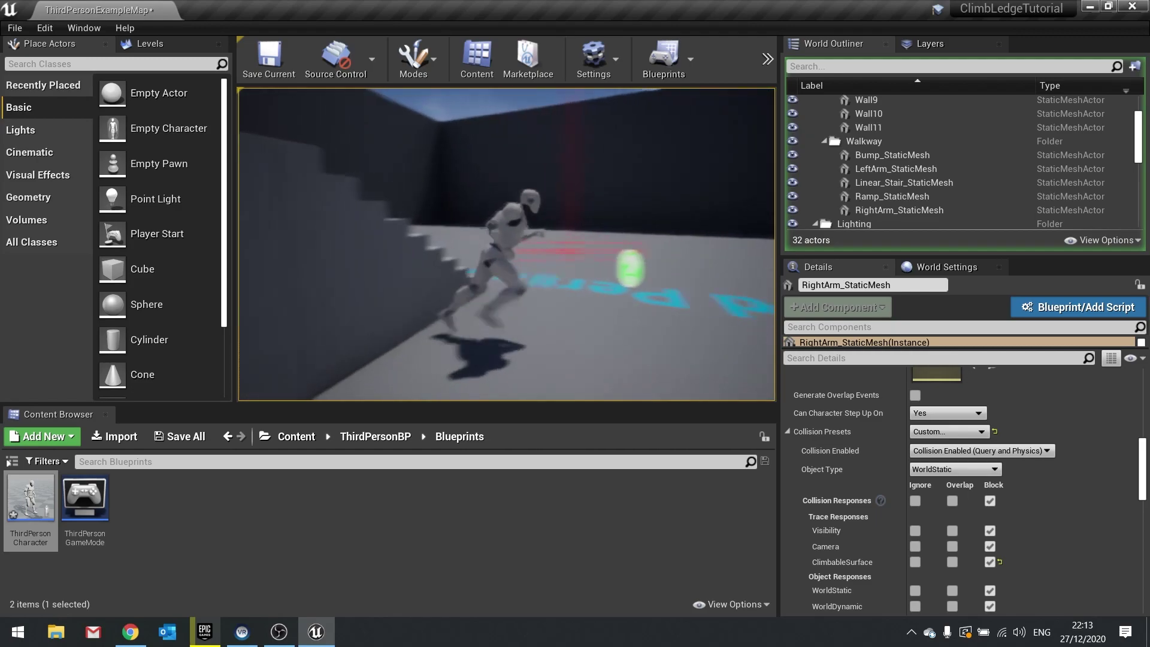
key(s)
key(w)
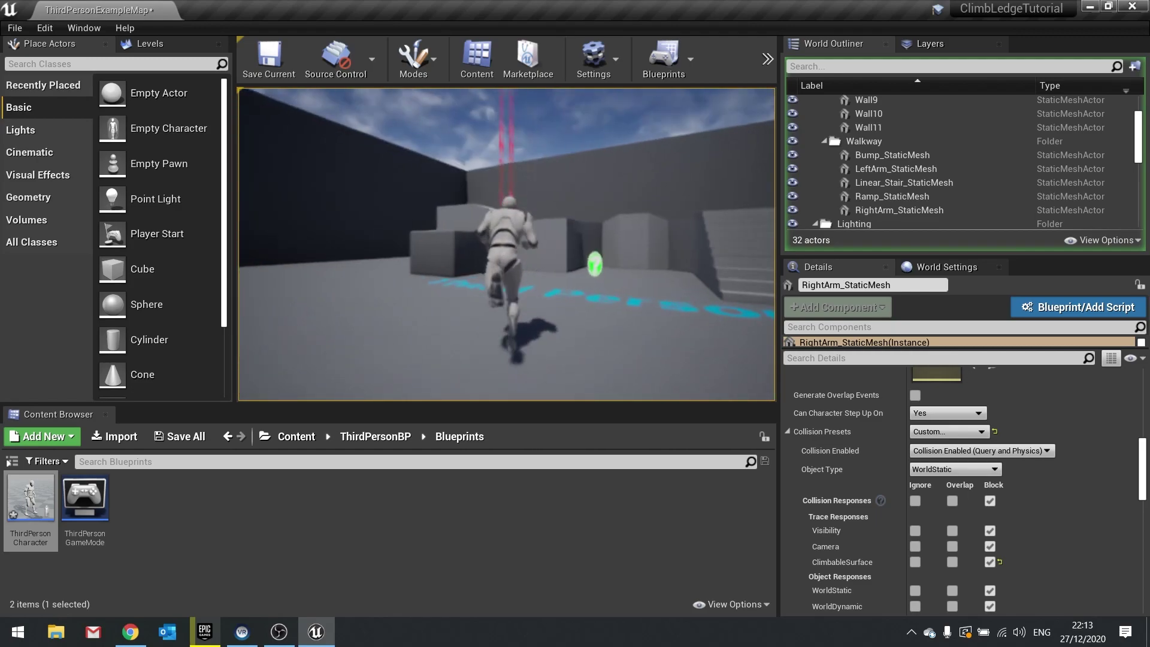
key(a)
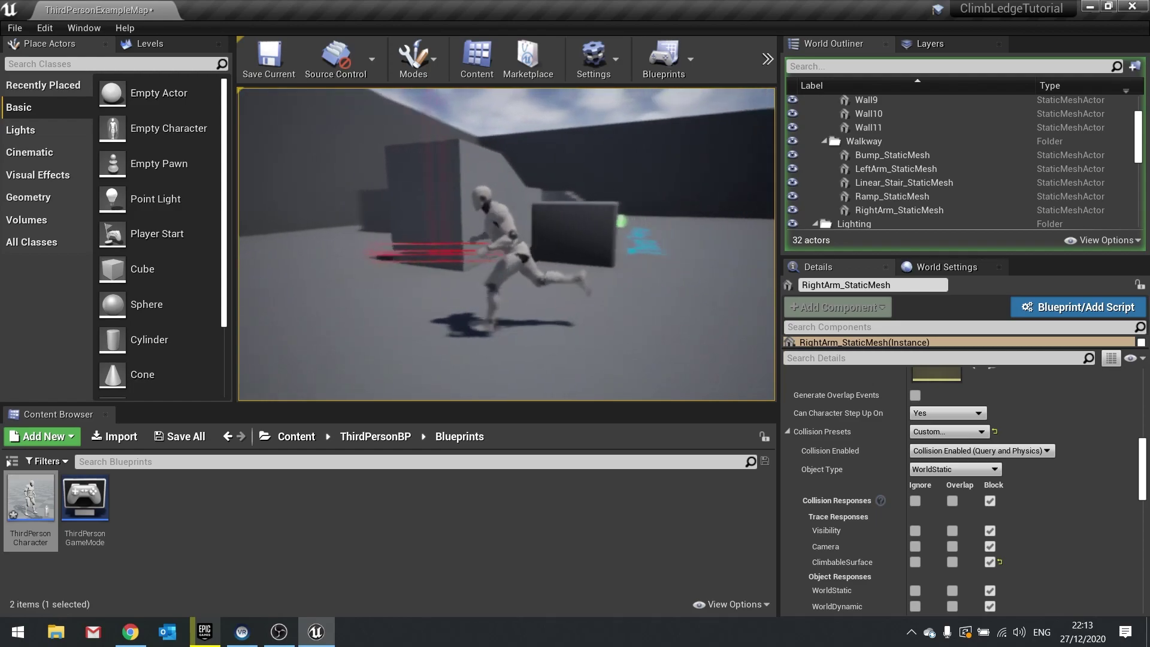
key(w)
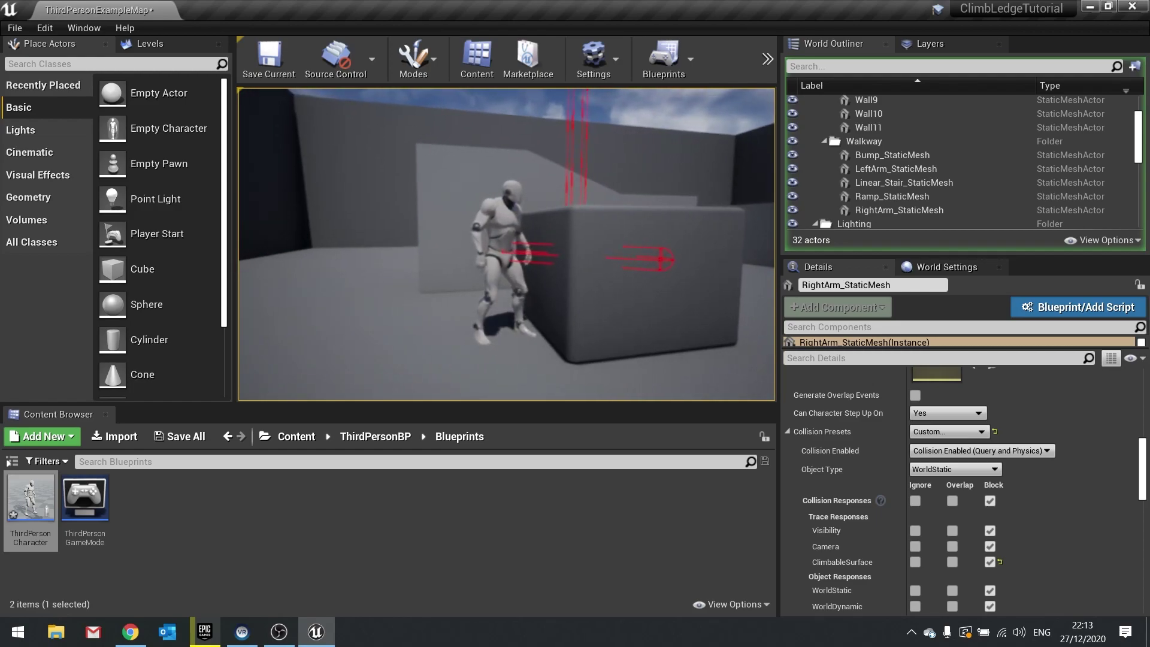
key(w)
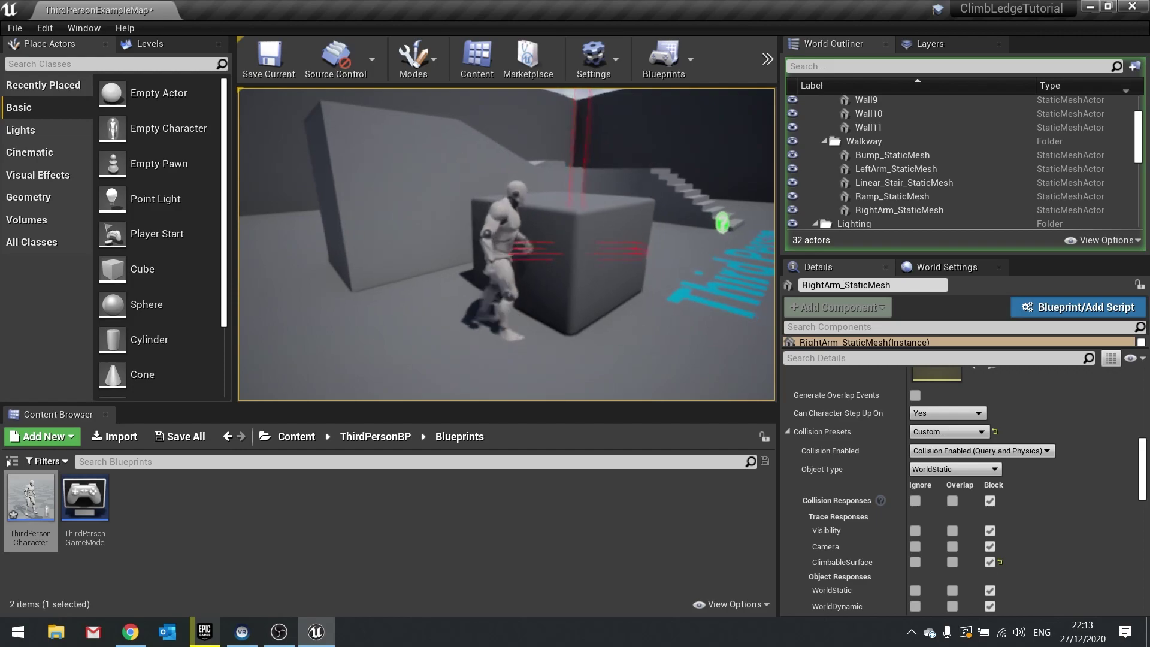
key(w)
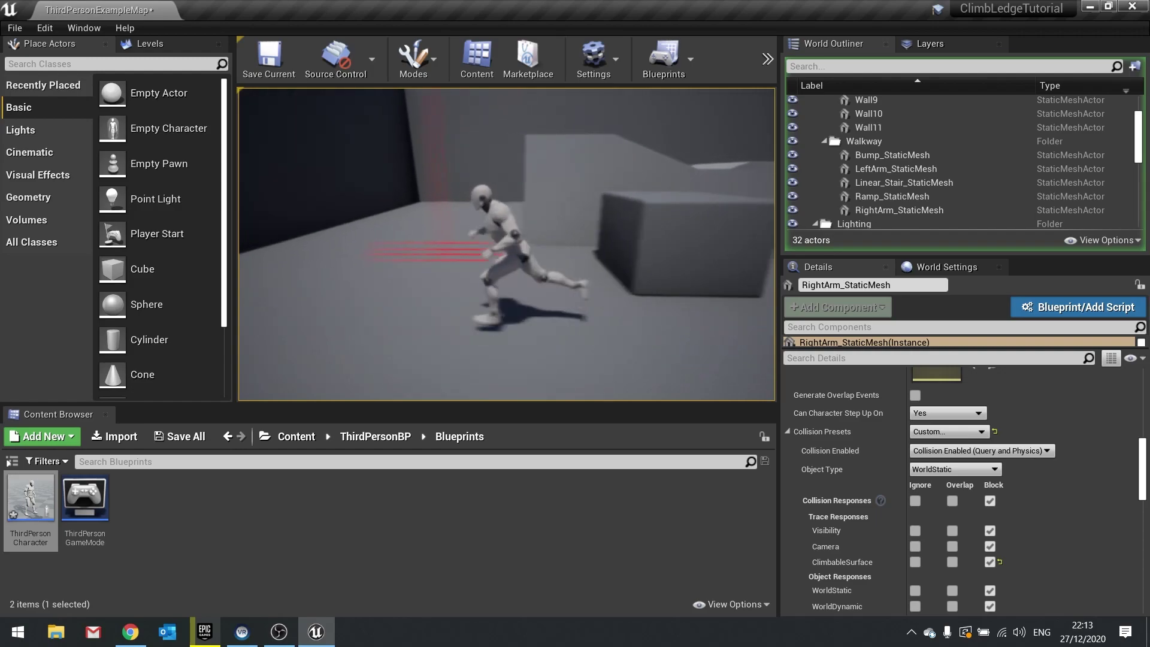
key(w)
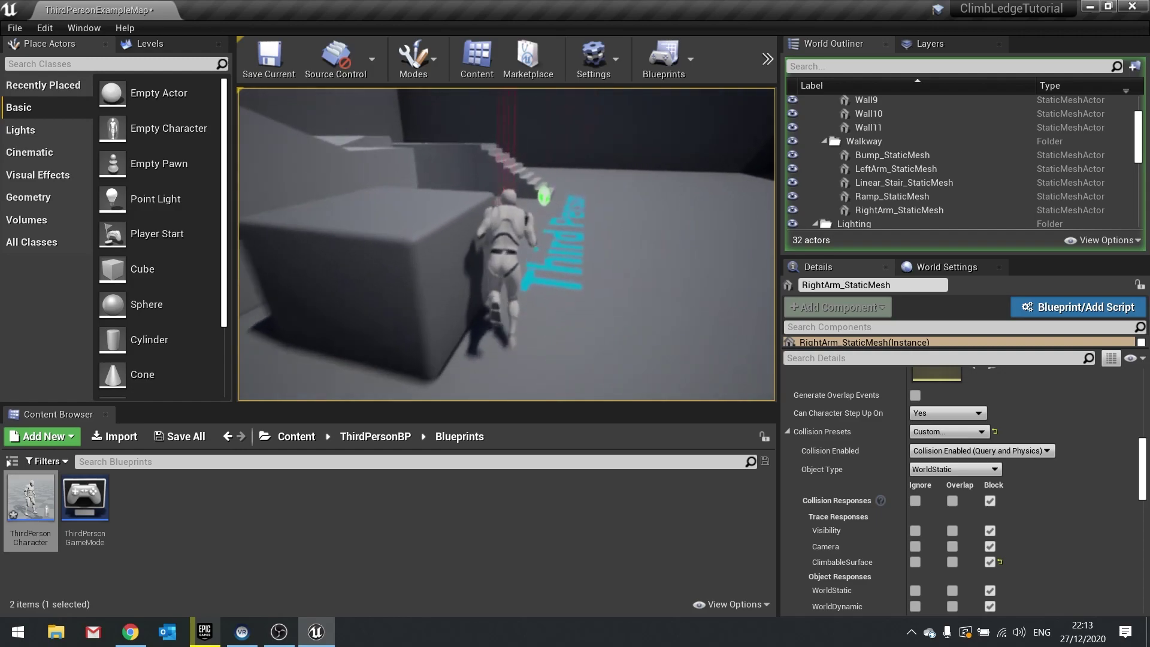
Step: Test the traces along the stairs and the adjoining walkway wall, climb the wall's ledge, and run on across the walkway
key(w)
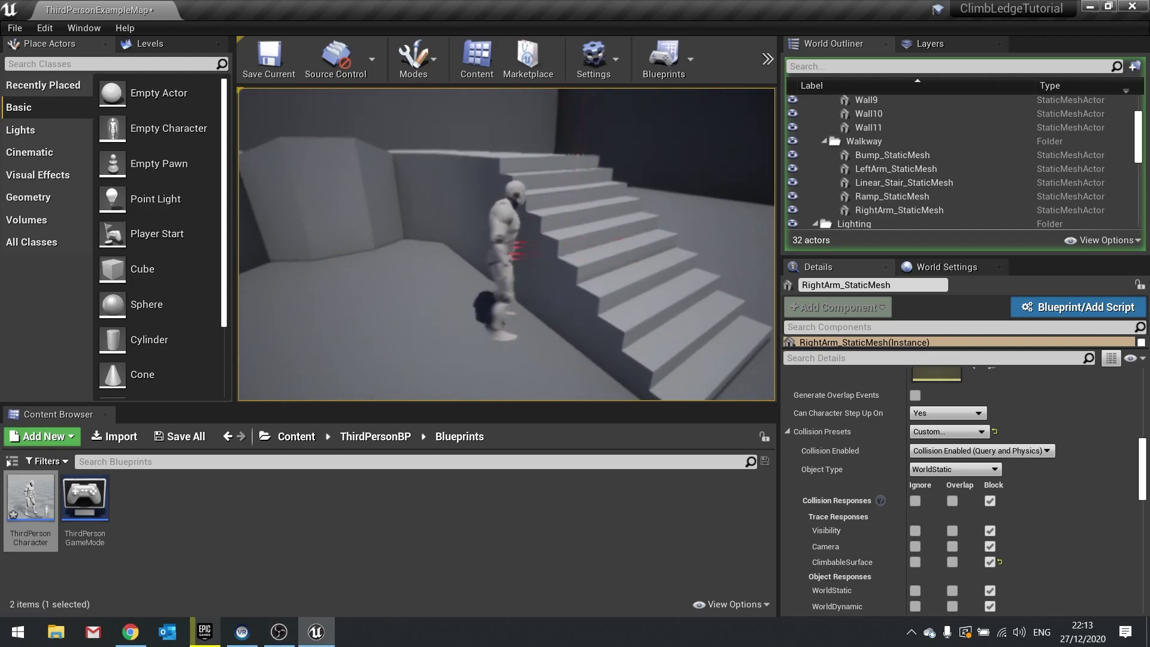
key(w)
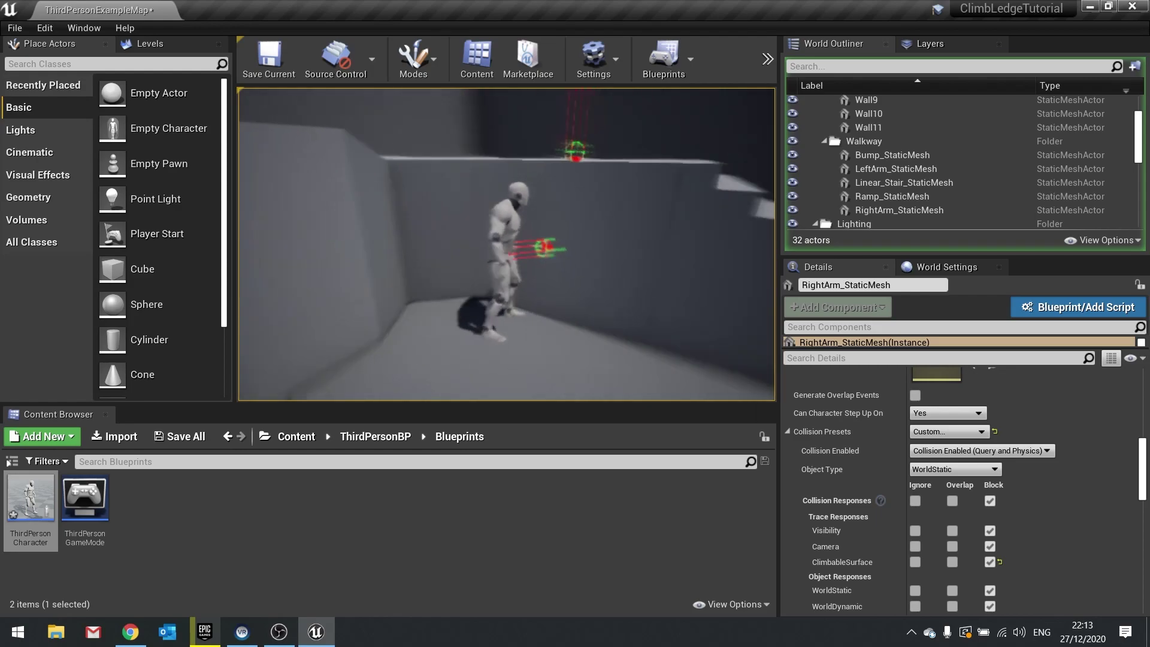
key(w)
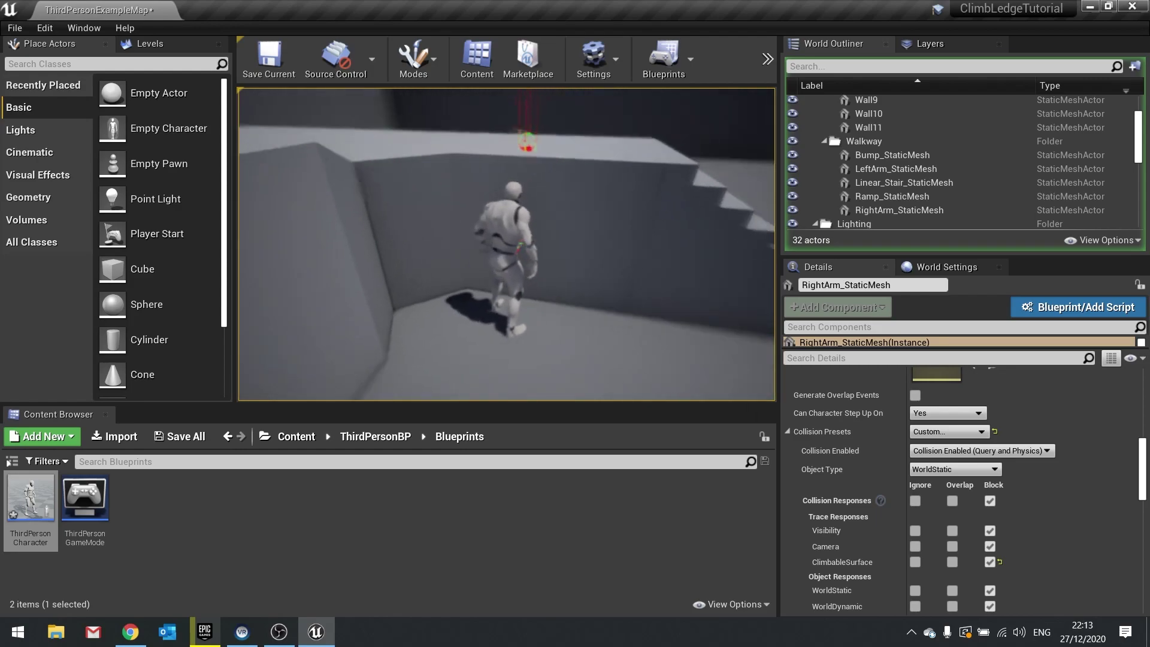
key(space)
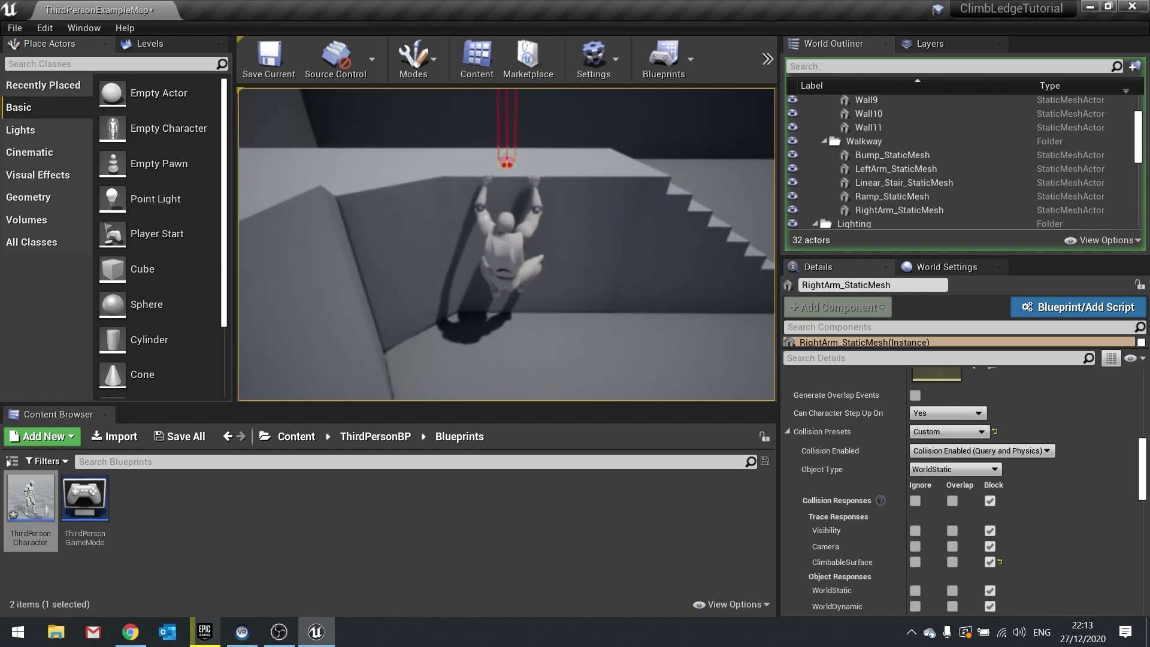
key(w)
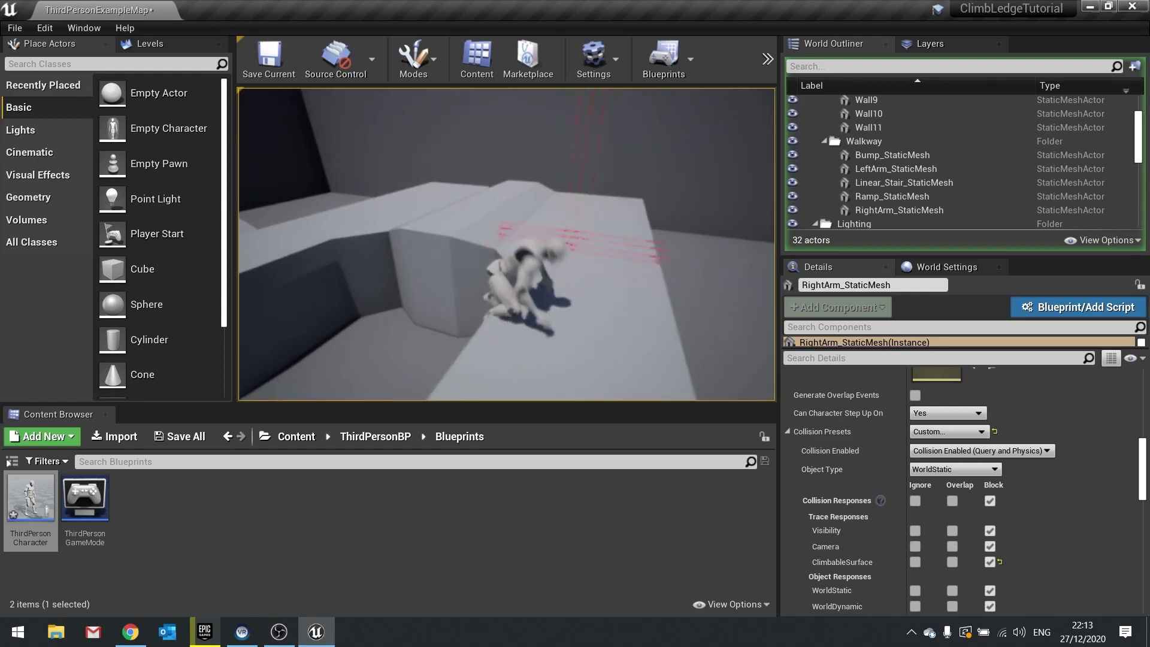
key(w)
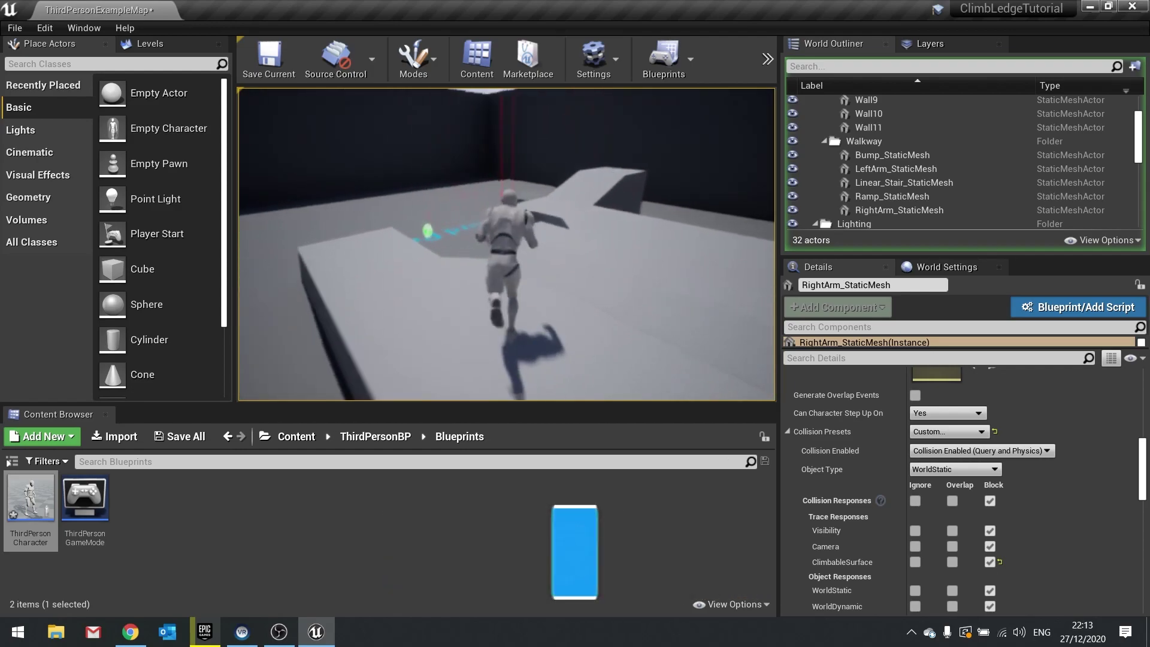
key(a)
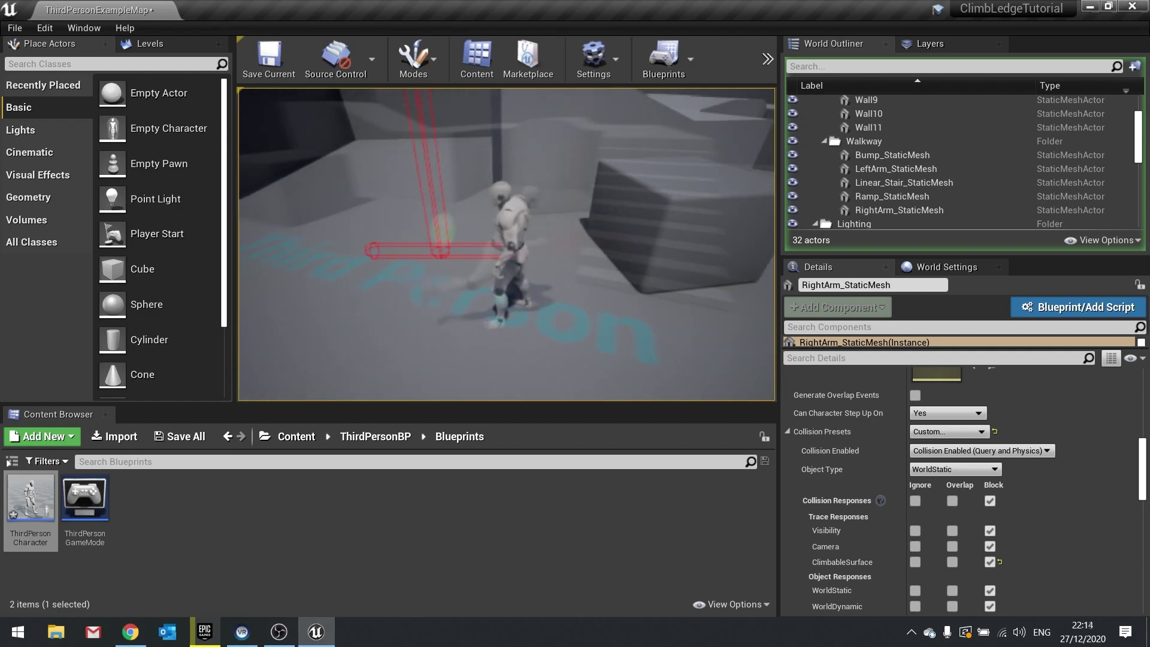